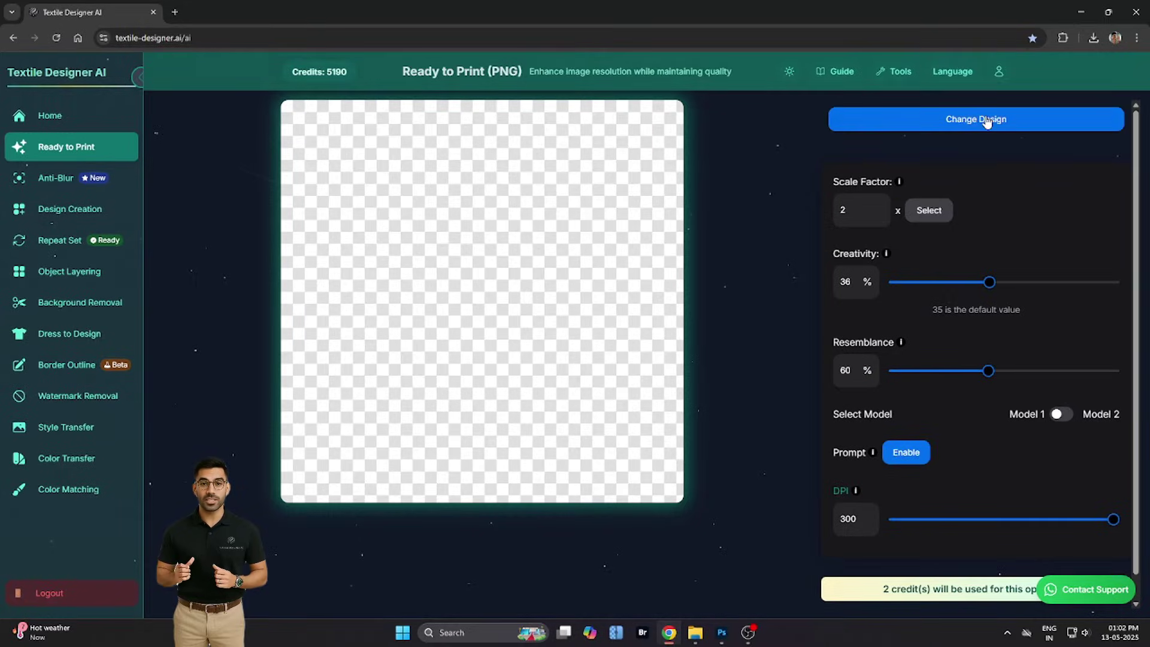
Step: Use Change Design to open the image picker on the Desktop folder for a new upload
left_click(984, 116)
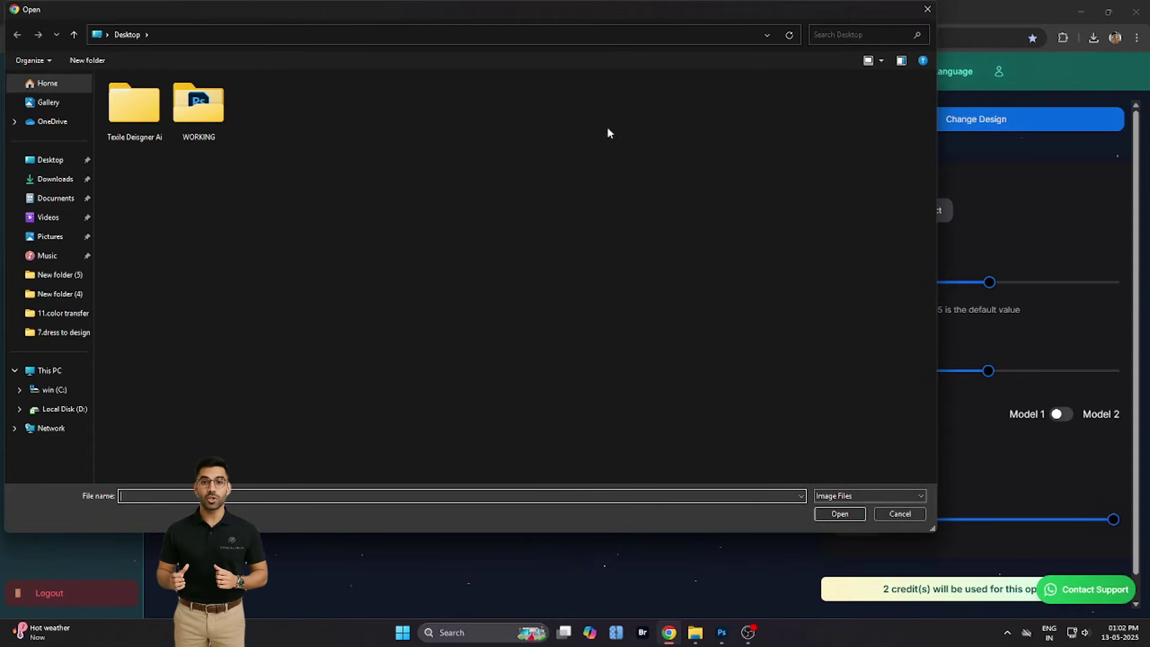
Step: Upload pattern 11 from Texile Deisgner Ai > 1.READY TO PRINT as the design
double_click(128, 118)
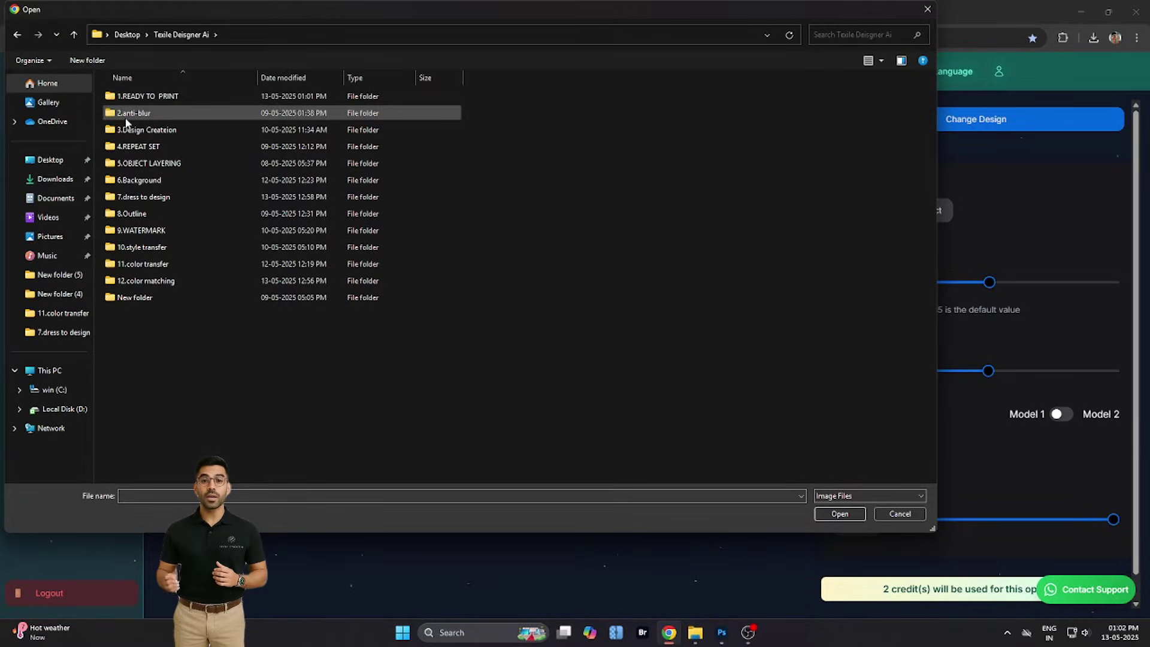
double_click(166, 98)
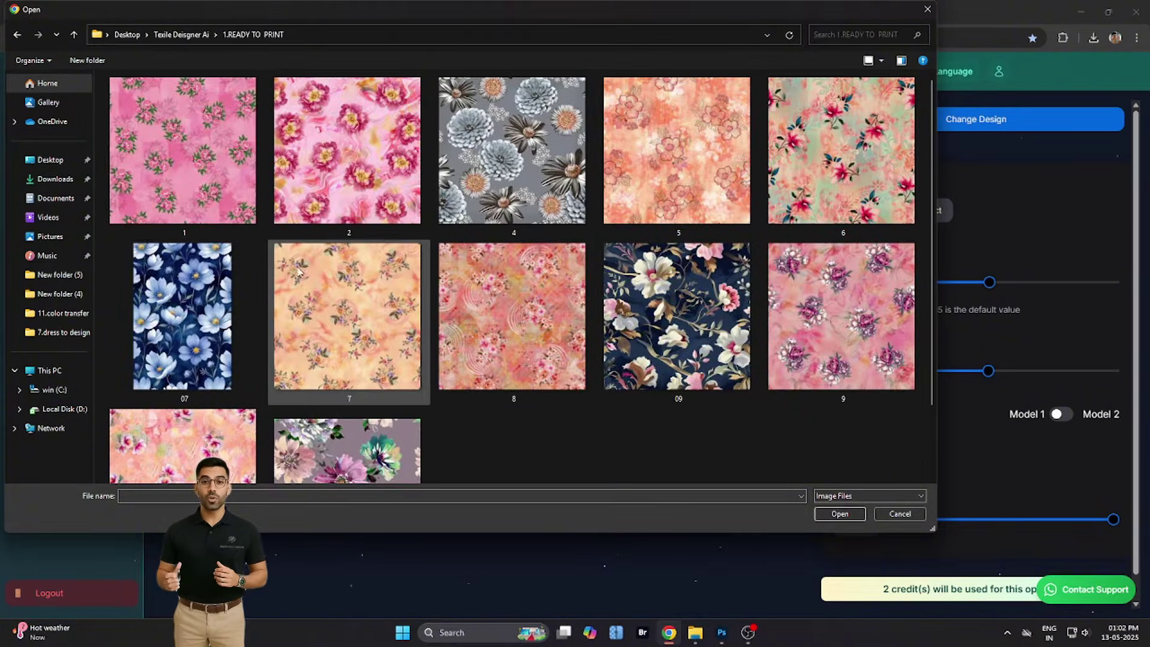
left_click(384, 469)
double_click(353, 389)
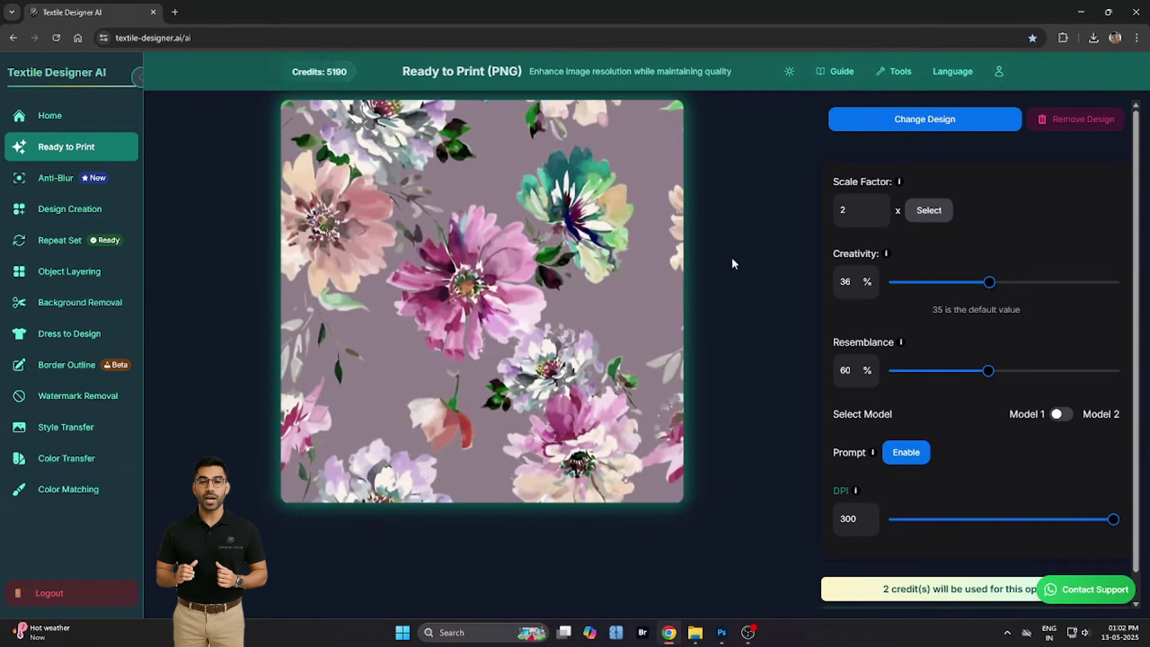
left_click(834, 74)
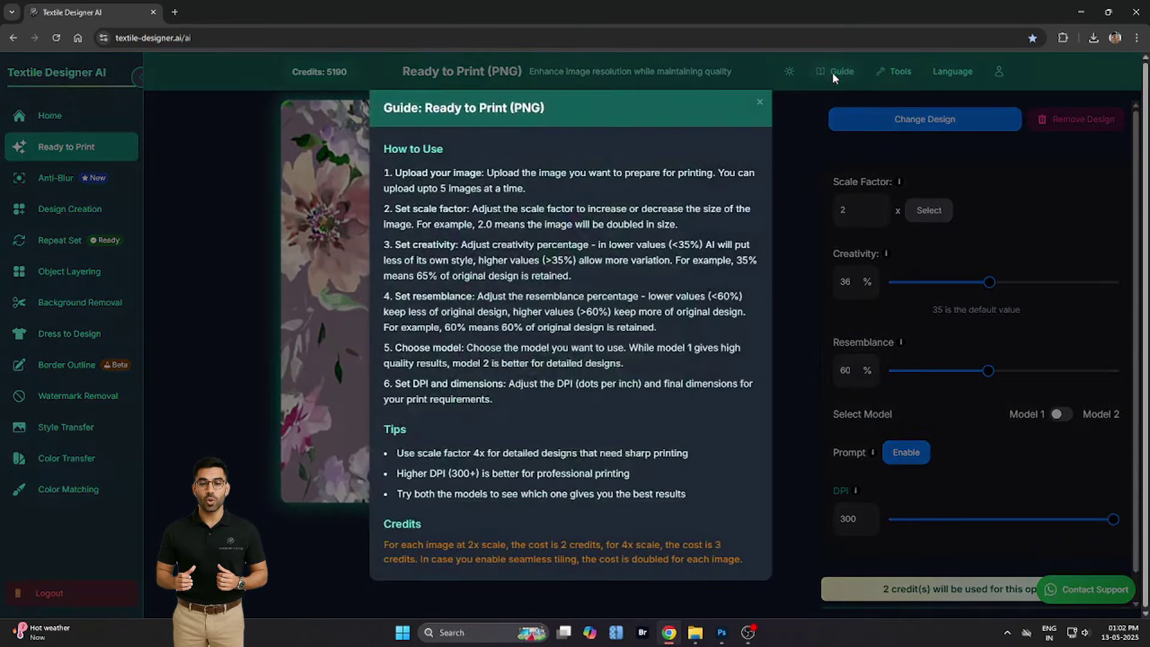
left_click(810, 145)
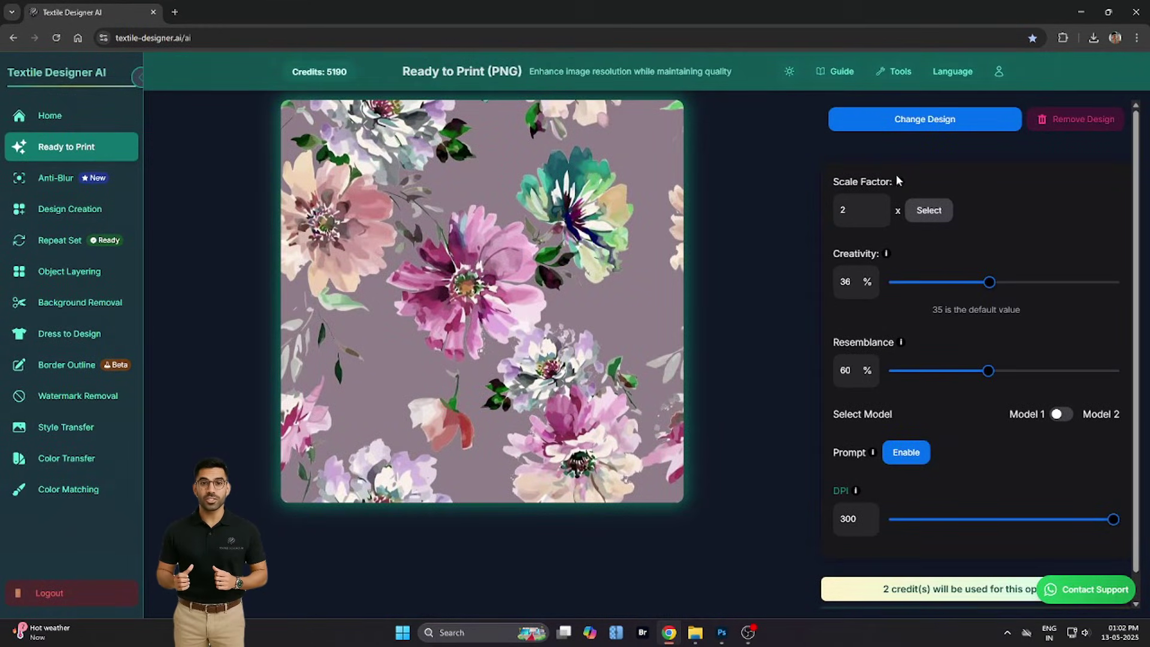
mouse_move(900, 182)
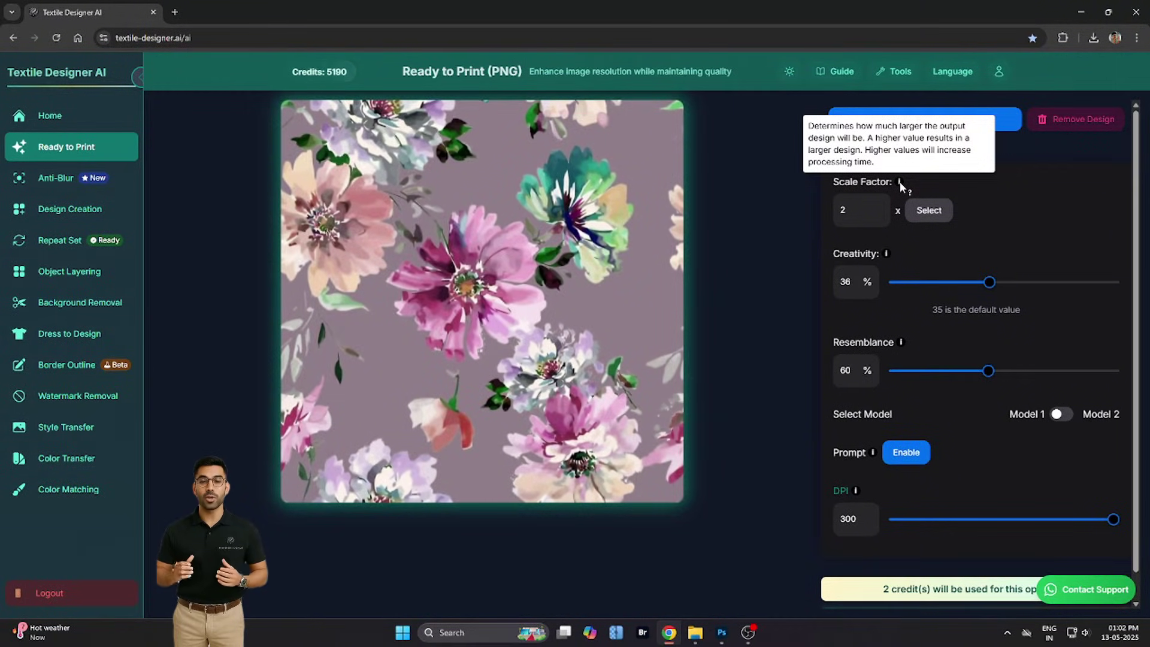
Step: Keep scale factor 2x with 36% creativity and 60% resemblance, and submit the upscale
left_click(899, 182)
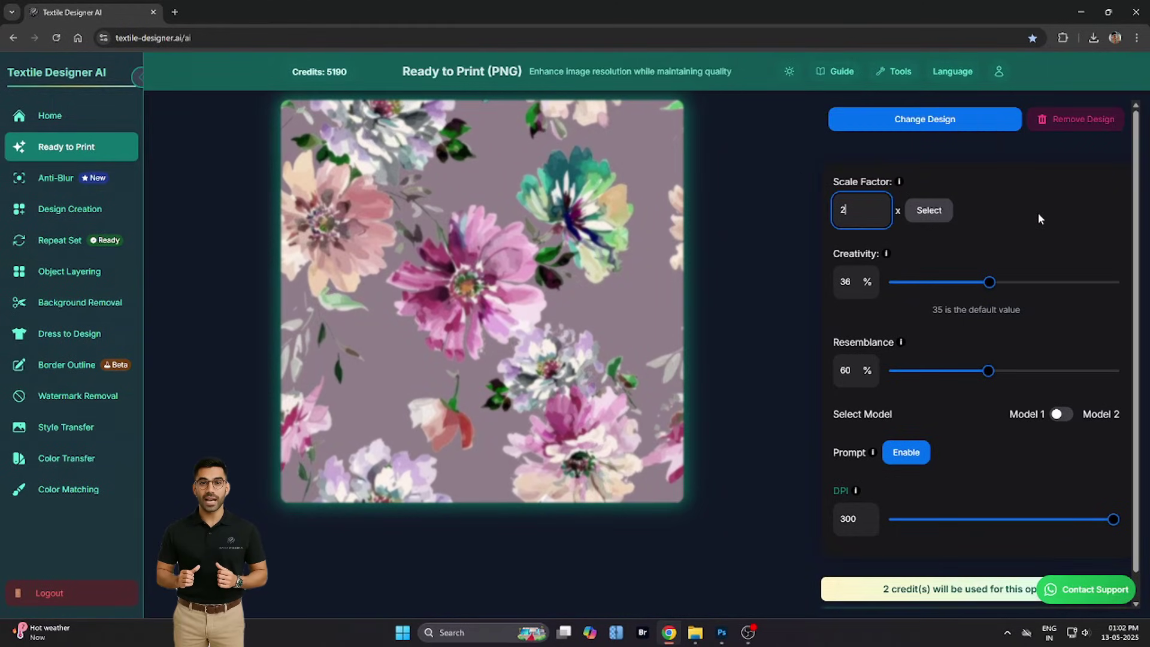
left_click(940, 215)
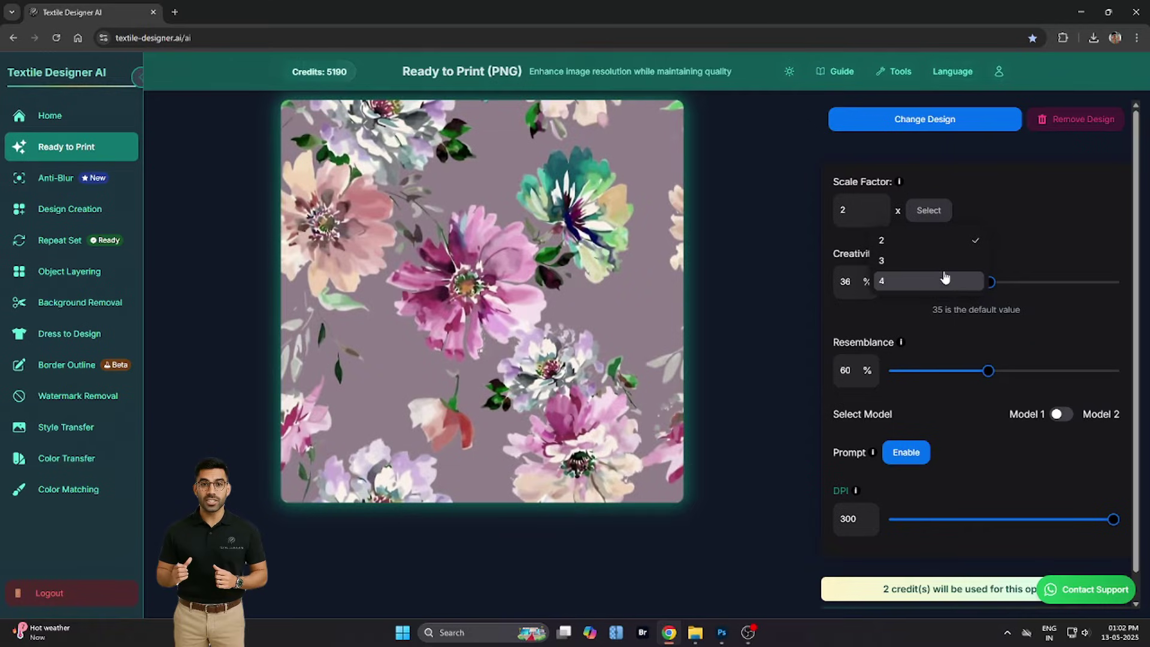
left_click(1083, 225)
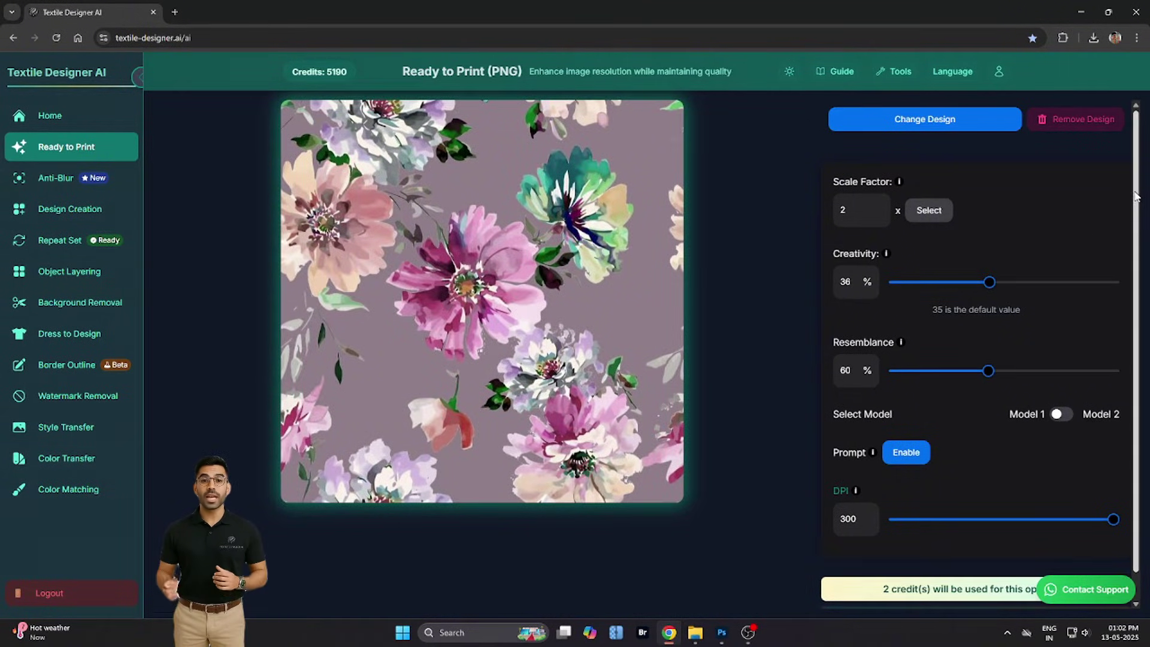
scroll(1142, 214, "down", 1)
scroll(1142, 213, "down", 1)
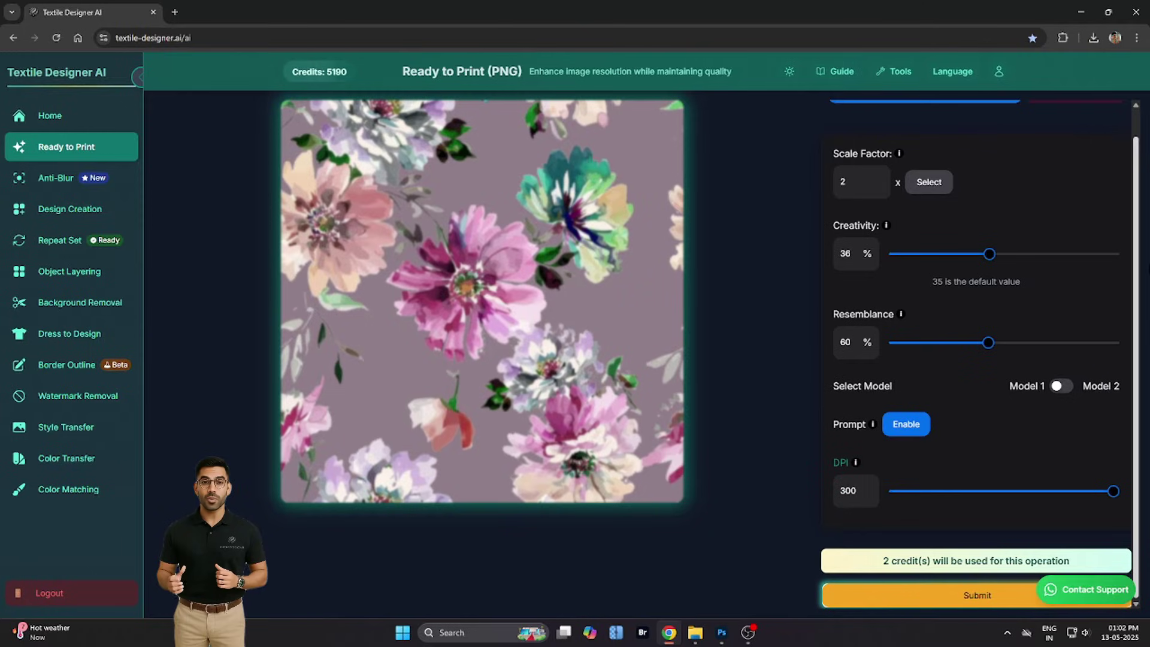
left_click(955, 594)
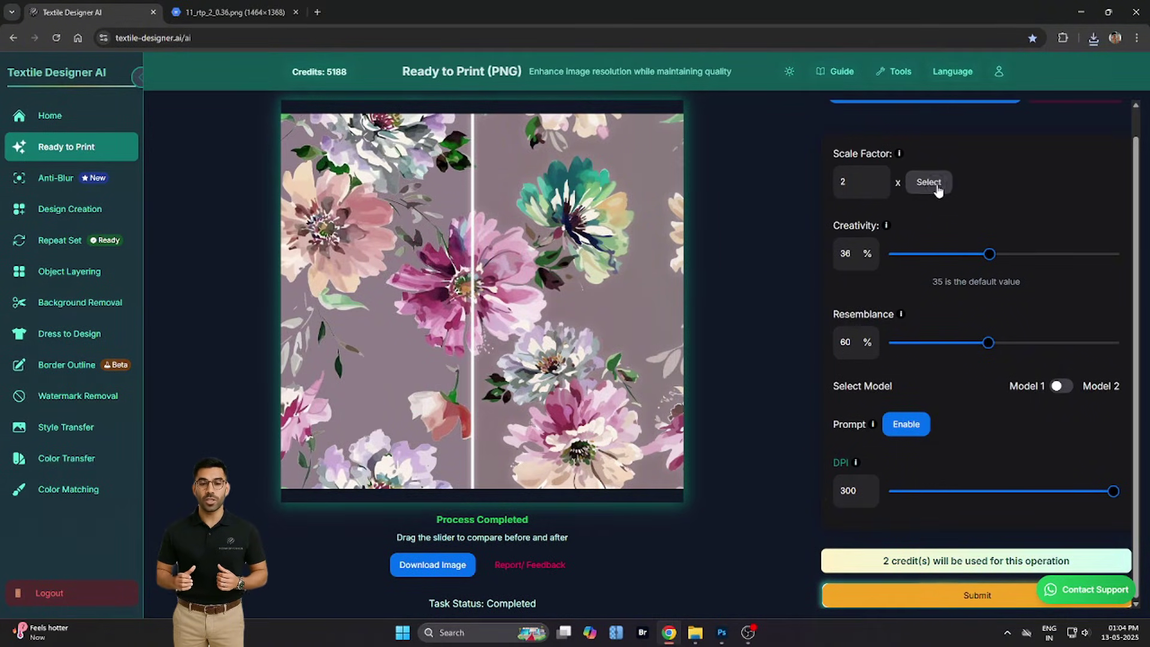
Step: Upscale the floral design again at scale factor 3x
left_click(937, 191)
left_click(925, 238)
left_click(984, 598)
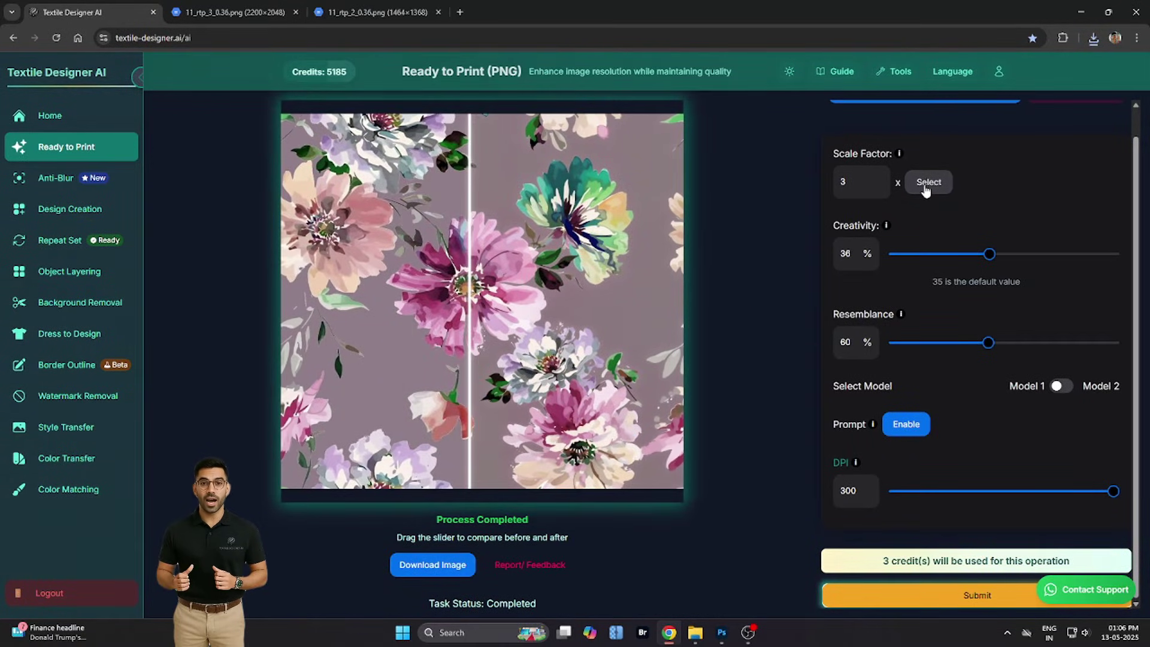
Step: Run another upscale of the floral design at scale factor 4x
left_click(928, 181)
left_click(911, 259)
left_click(913, 595)
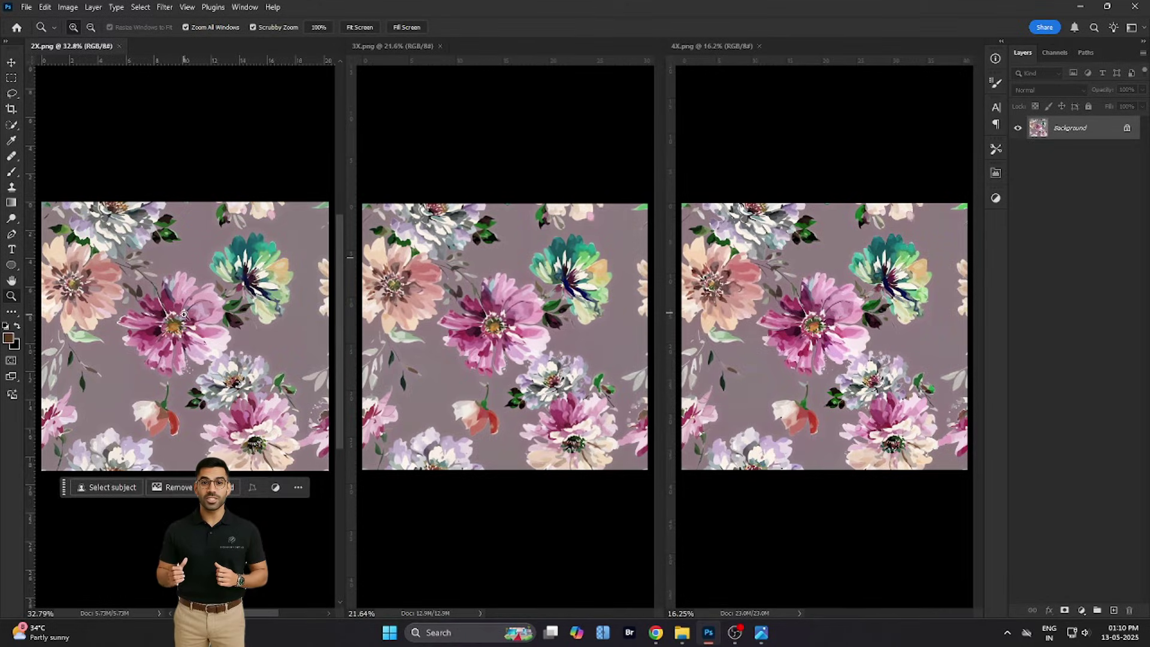
Step: Zoom 2X, 3X and 4X onto the pink flower centre and hide the contextual task bar
mouse_move(183, 314)
left_mouse_down()
mouse_move(164, 341)
mouse_move(187, 328)
left_mouse_up()
left_click(540, 315)
left_click_drag(530, 323, 532, 343)
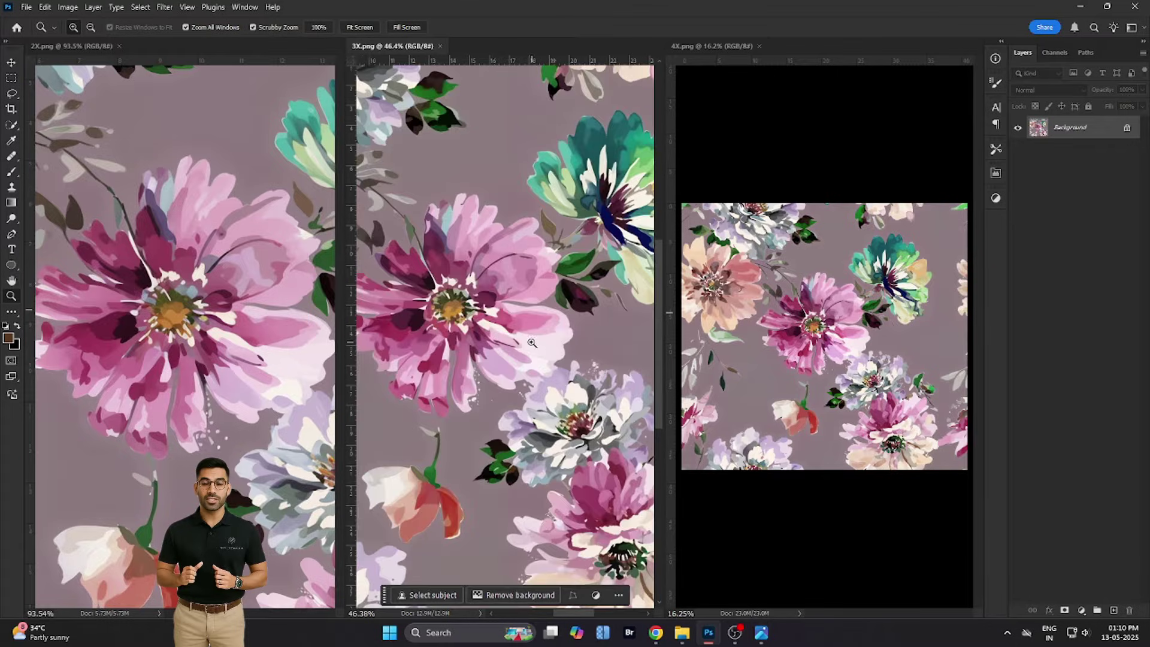
left_click_drag(441, 310, 454, 314)
left_click_drag(767, 308, 770, 307)
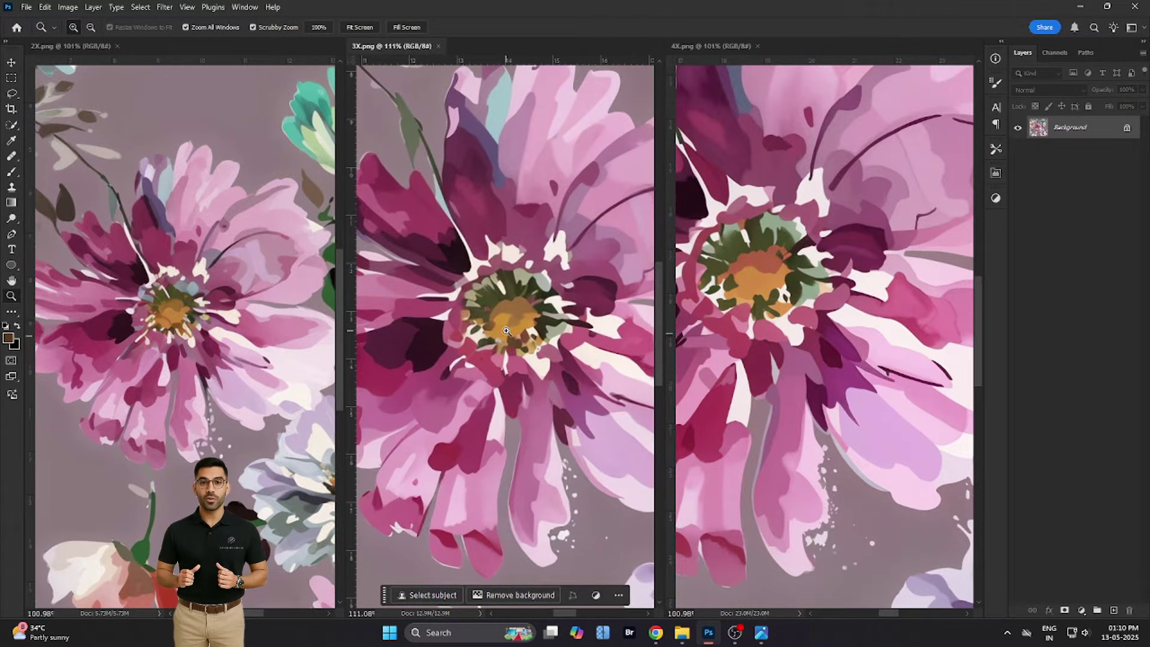
left_click_drag(781, 298, 850, 358)
left_click_drag(165, 325, 166, 320)
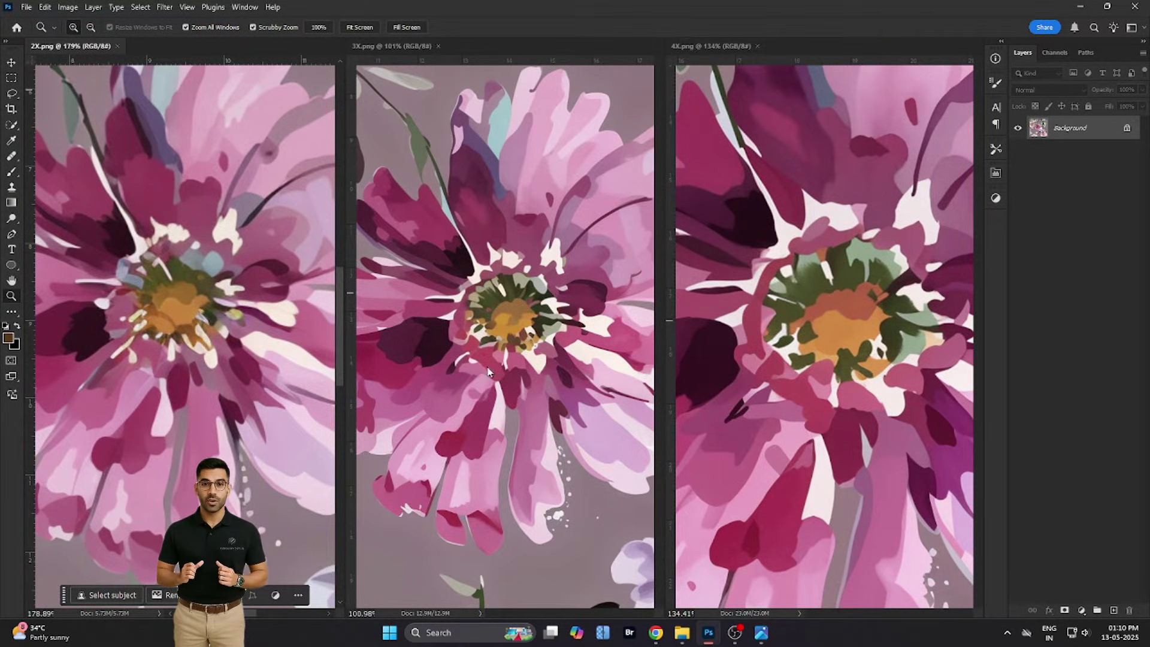
left_click(246, 350)
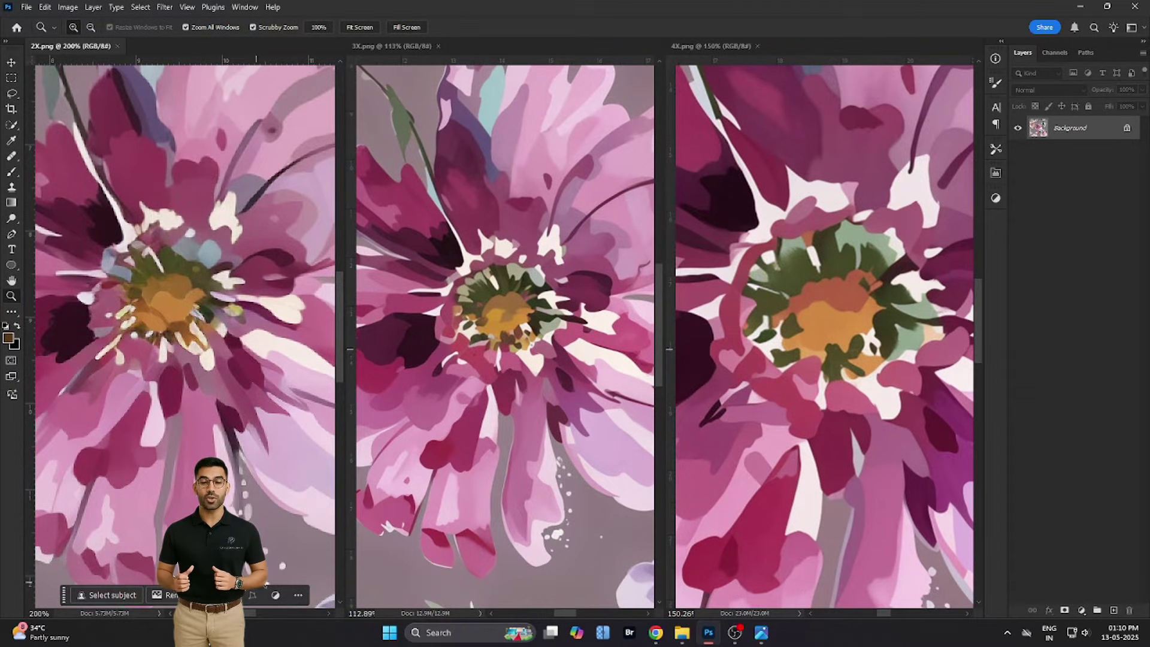
left_click(298, 594)
left_click(335, 555)
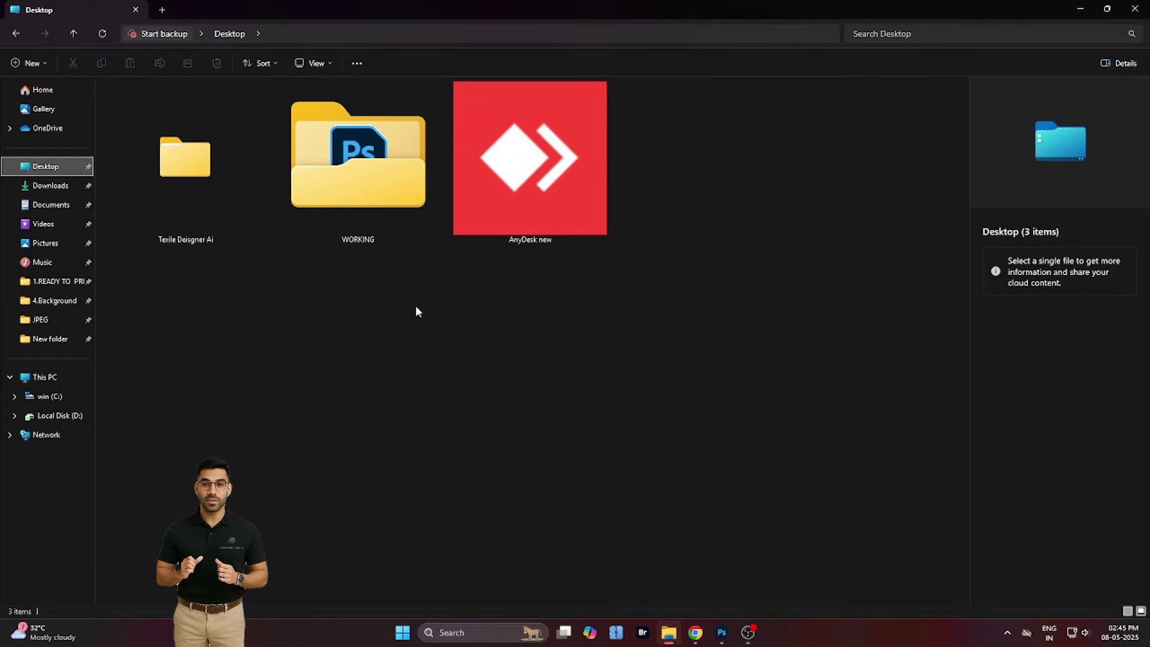
Step: Preview 1.jpg from the 1.READY TO PRINT folder in Photos, then close it
double_click(210, 174)
left_click(210, 174)
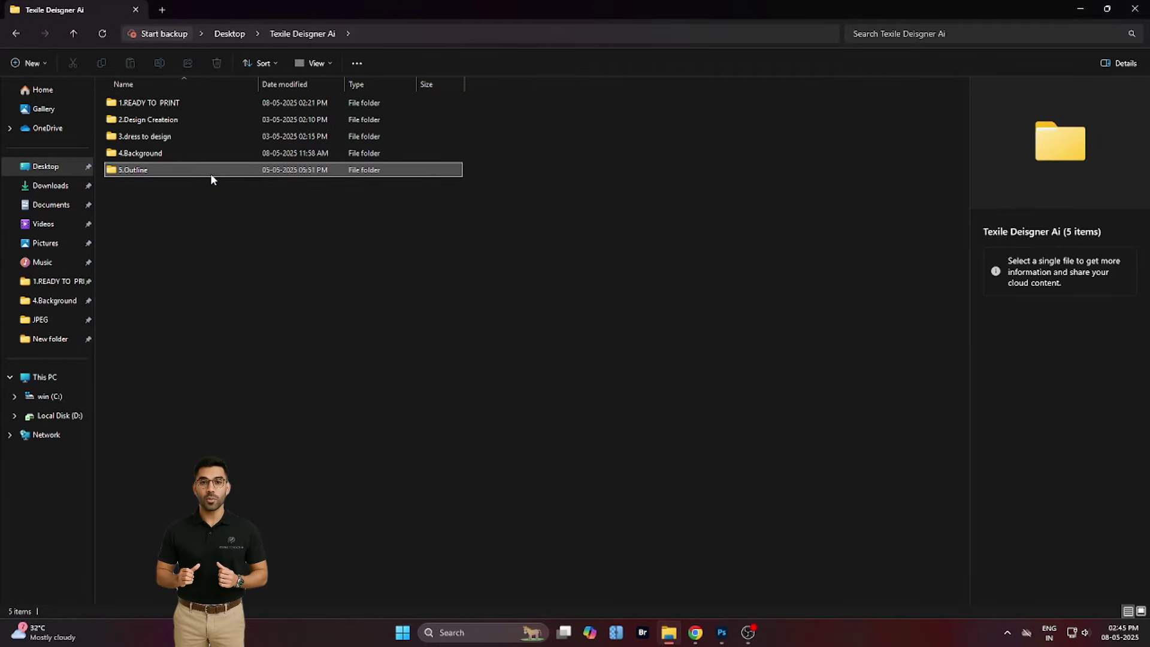
double_click(272, 103)
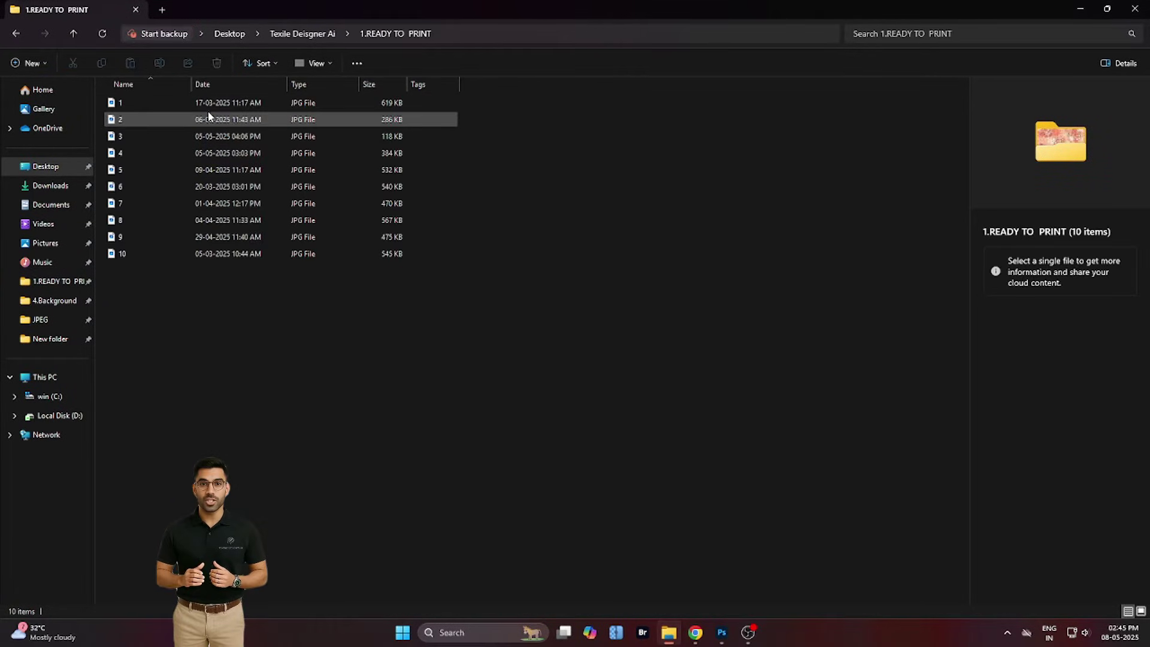
left_click(237, 103)
double_click(238, 103)
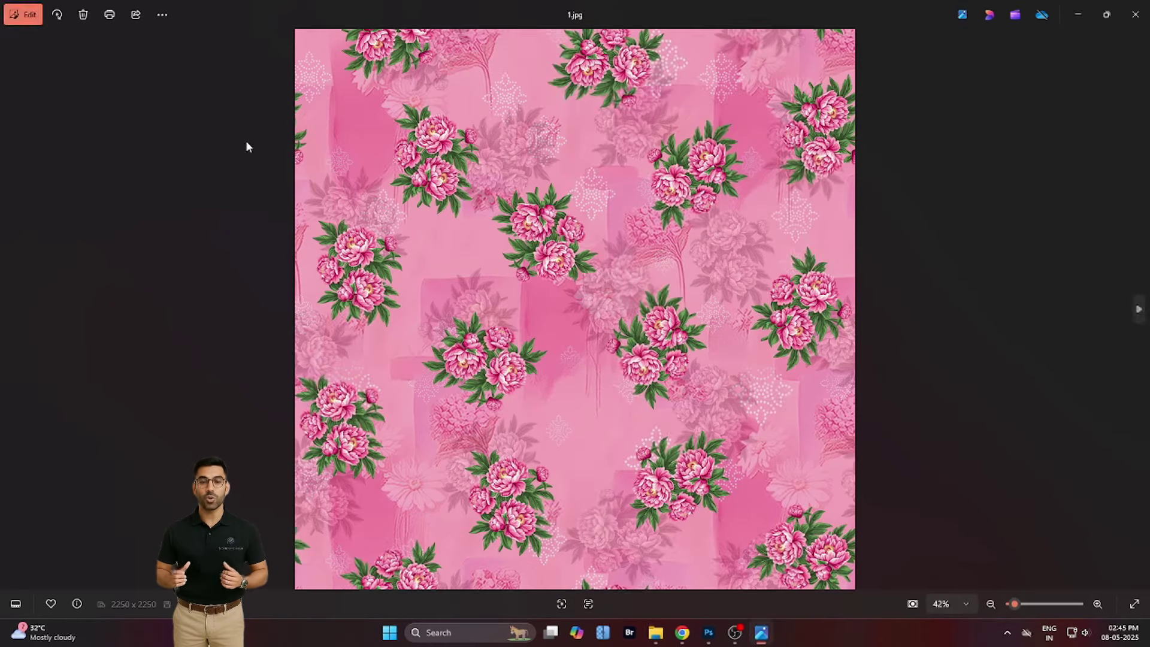
scroll(663, 282, "up", 5)
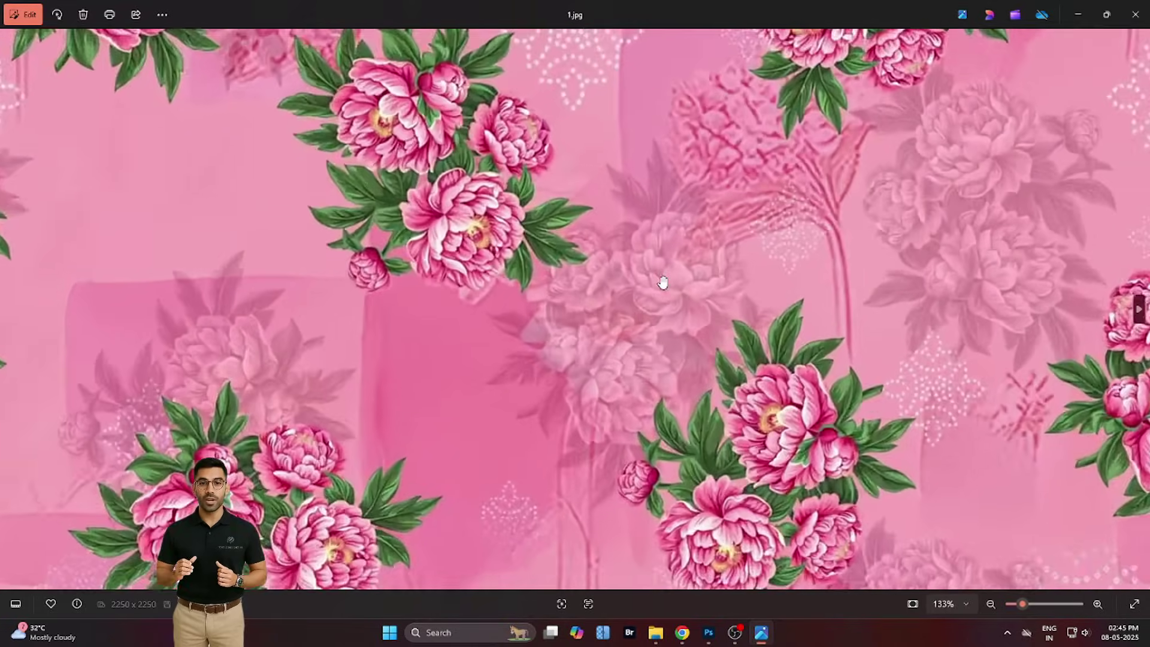
scroll(662, 282, "up", 4)
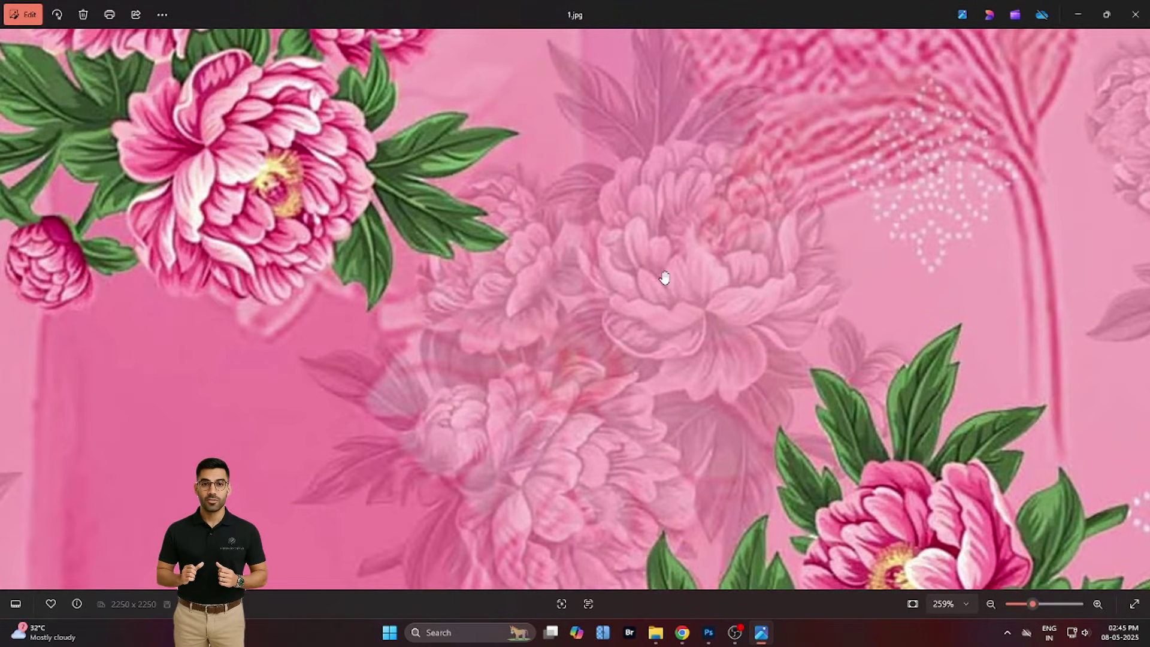
left_click(1134, 14)
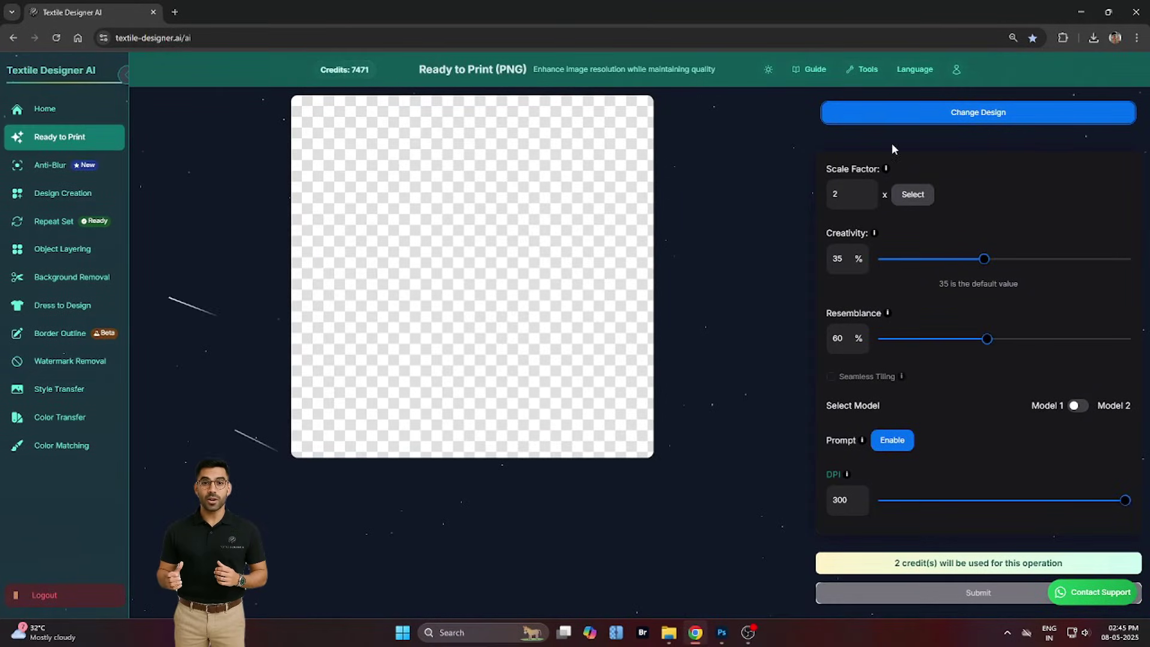
Step: Upload the first pink peony image from Textile Designer Ai > 1.READY TO PRINT
left_click(926, 117)
double_click(249, 189)
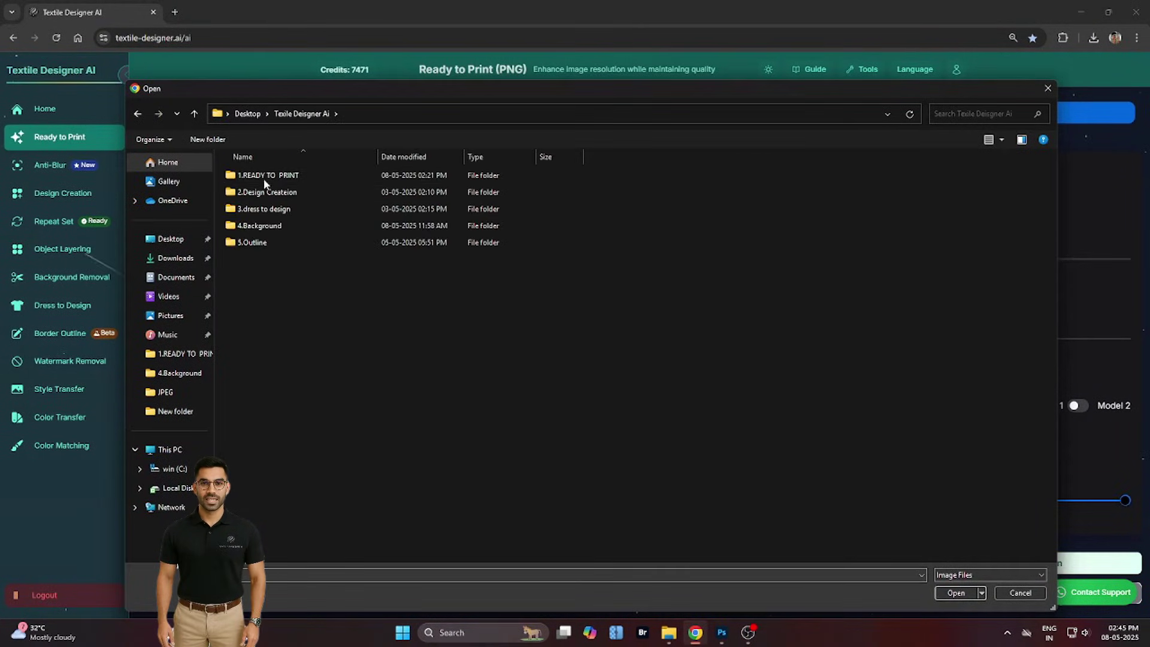
double_click(272, 175)
double_click(304, 160)
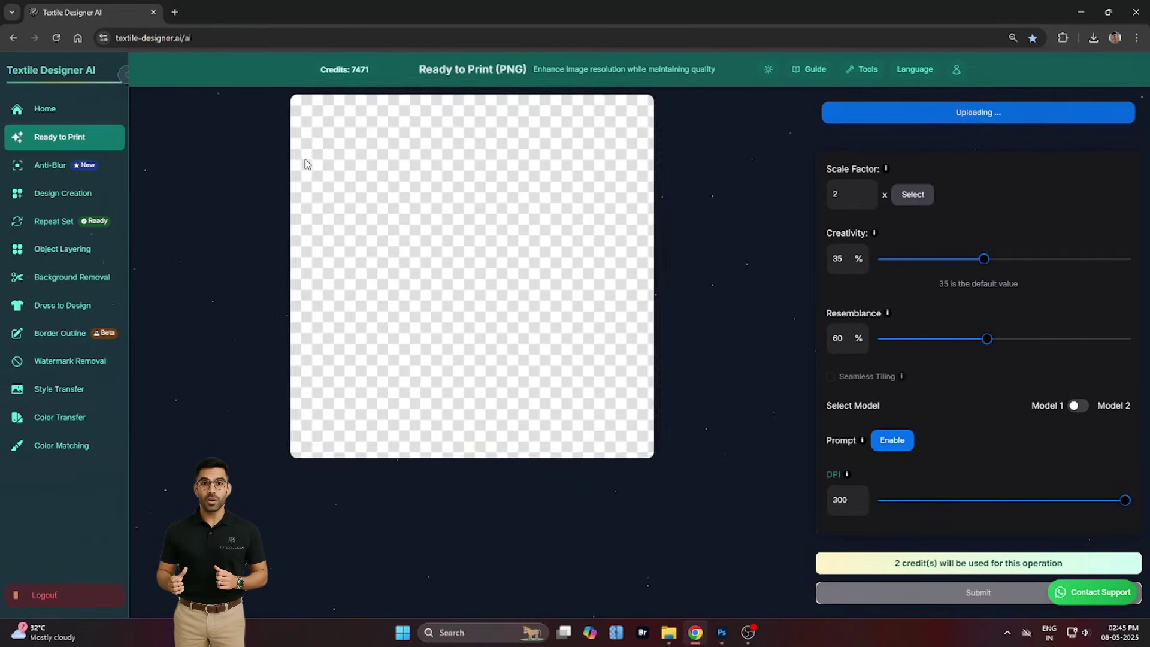
mouse_move(874, 236)
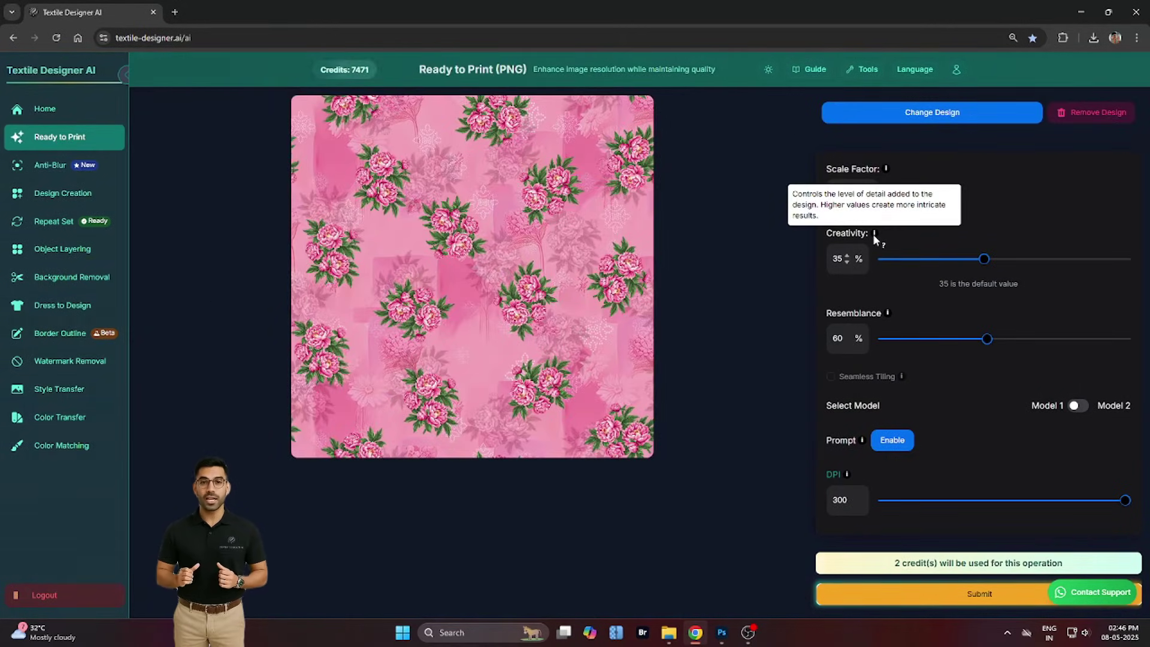
Step: Submit 2x peony upscales at creativity 20, 35 and 50, resemblance kept at 60
left_click_drag(983, 258, 922, 274)
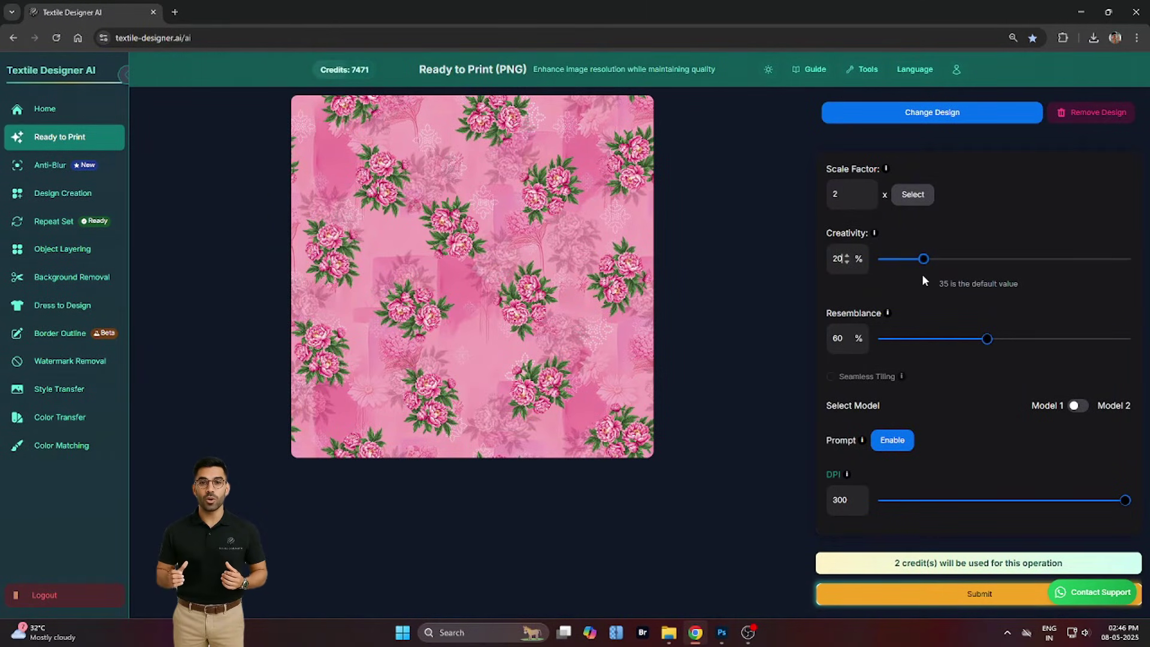
left_click(878, 594)
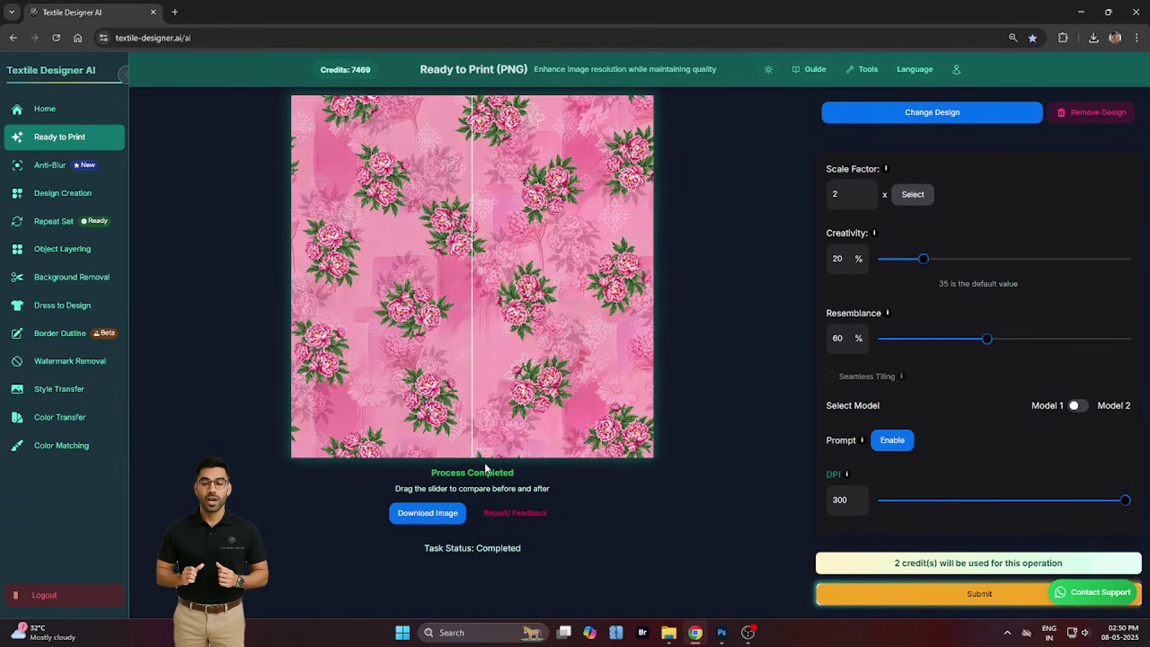
left_click_drag(932, 258, 992, 268)
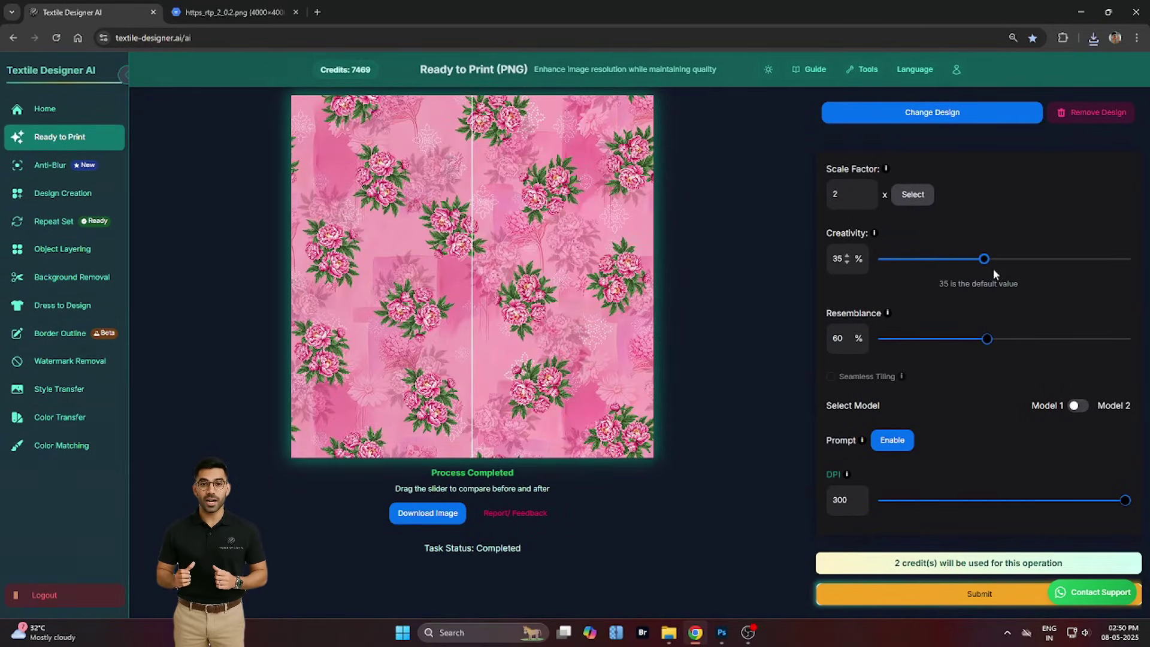
left_click(954, 588)
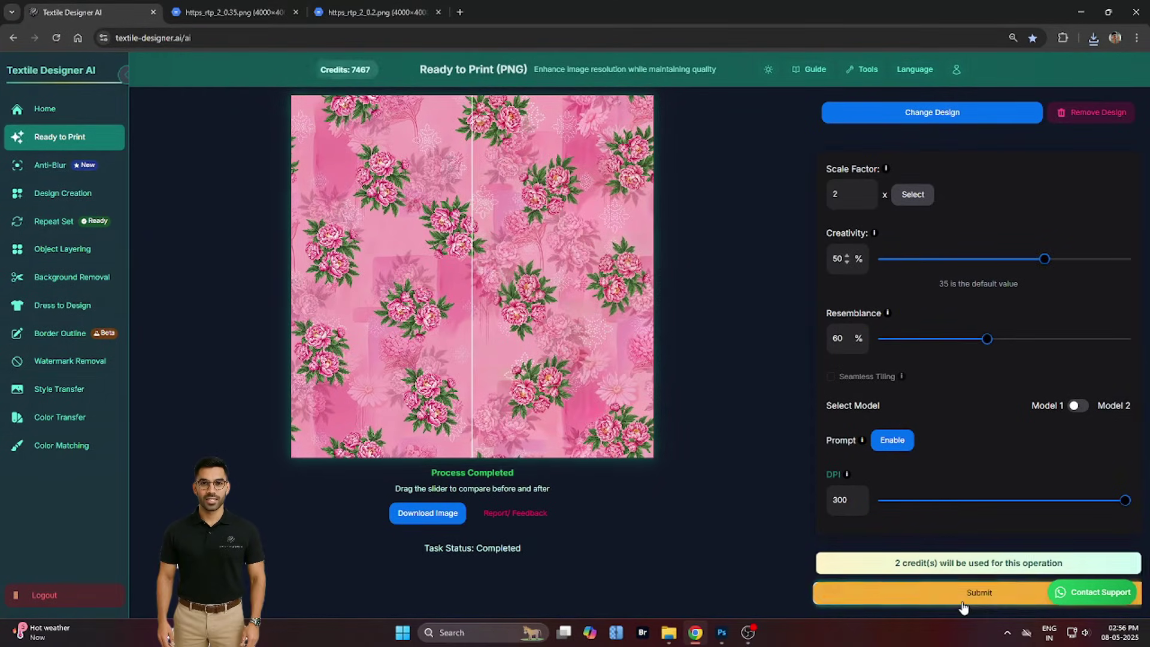
left_click(958, 592)
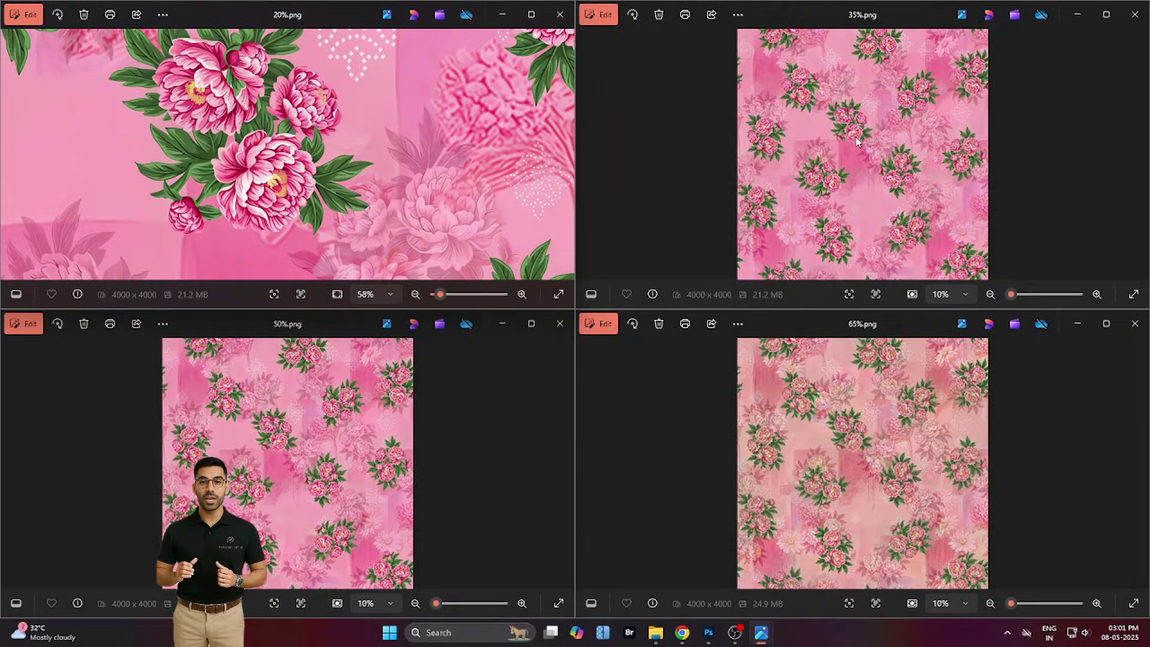
Step: Zoom the 20%, 35%, 50% and 65% outputs onto matching peony detail, then reopen Textile Designer Ai
scroll(857, 142, "up", 3)
scroll(857, 142, "up", 8)
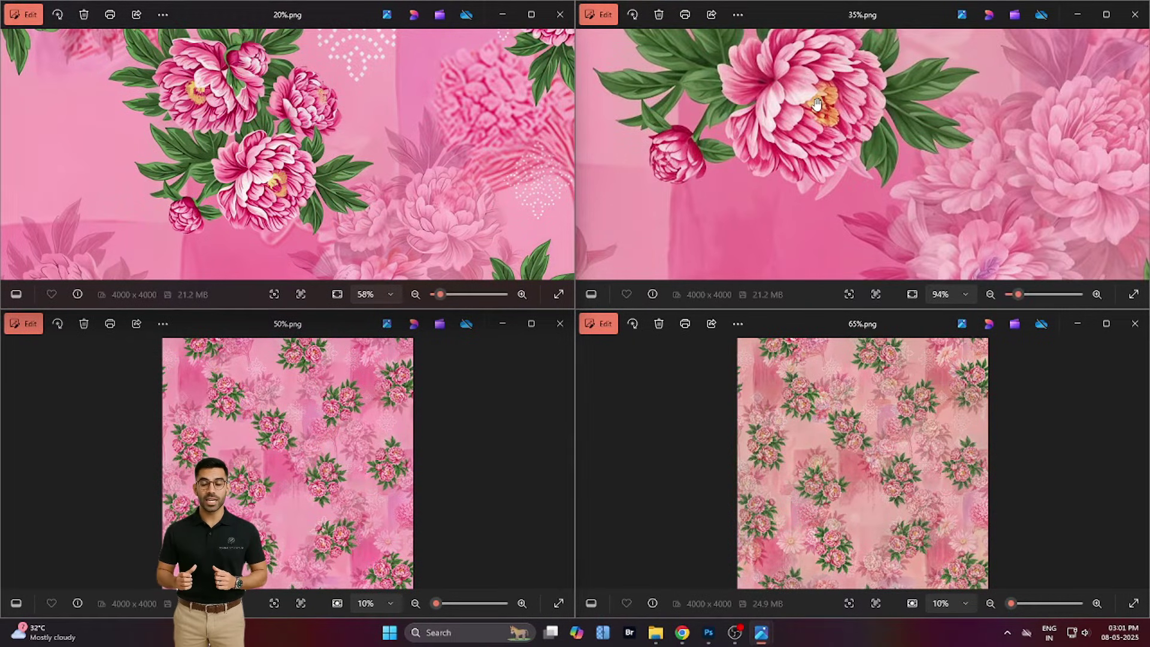
left_click_drag(817, 103, 846, 166)
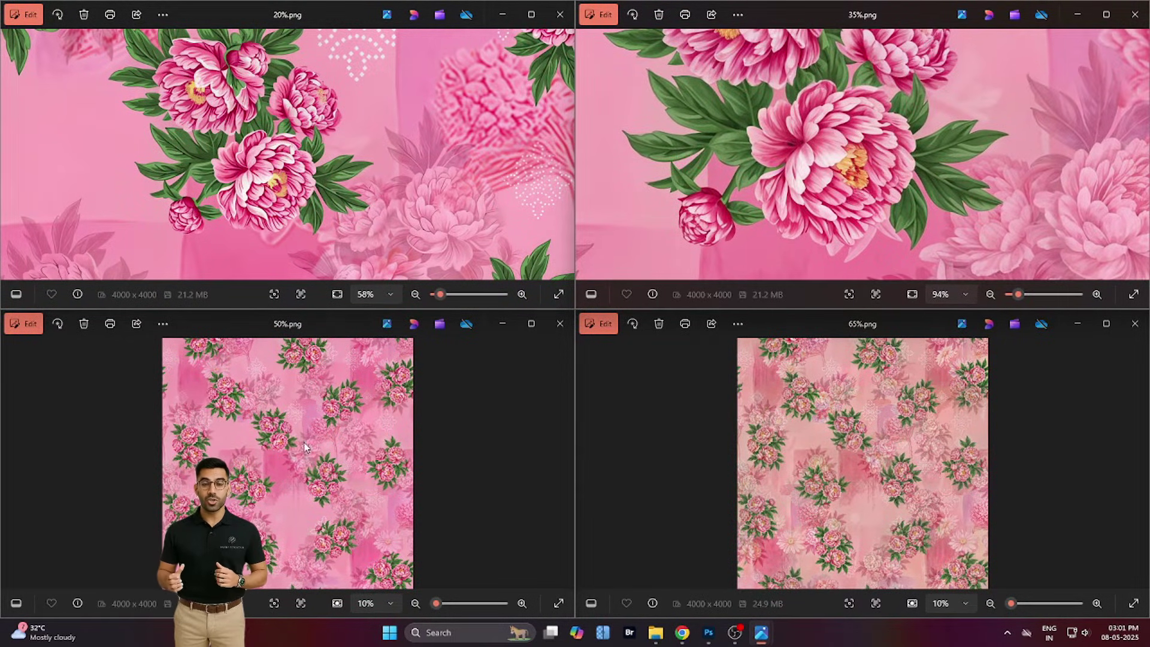
scroll(305, 446, "up", 6)
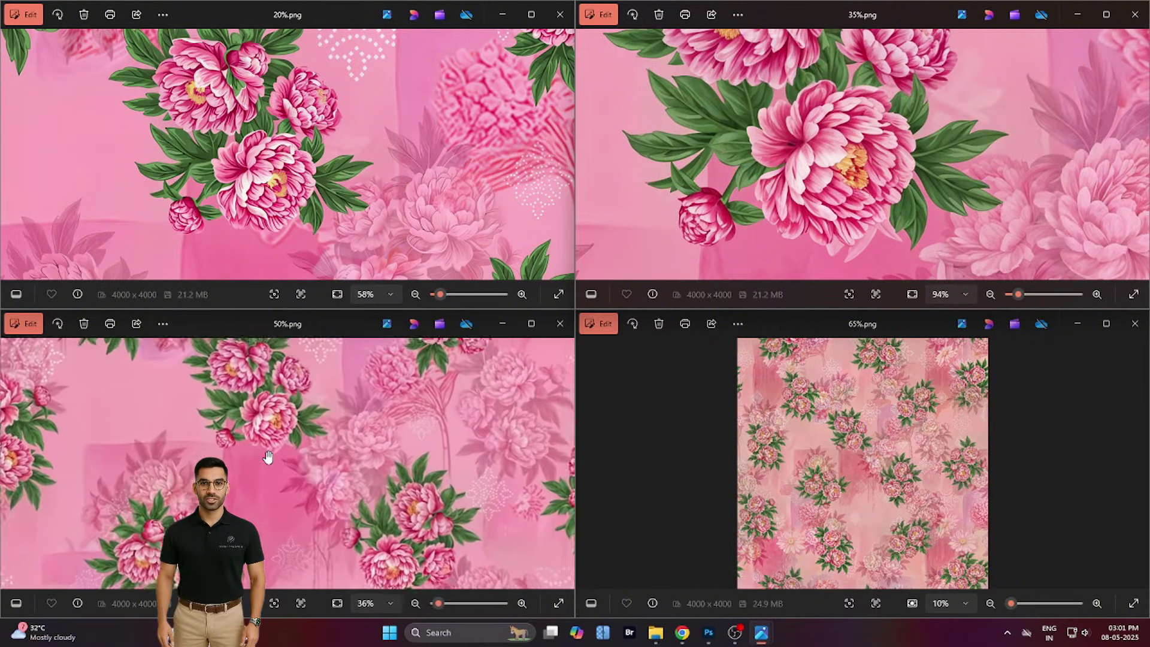
scroll(267, 457, "up", 4)
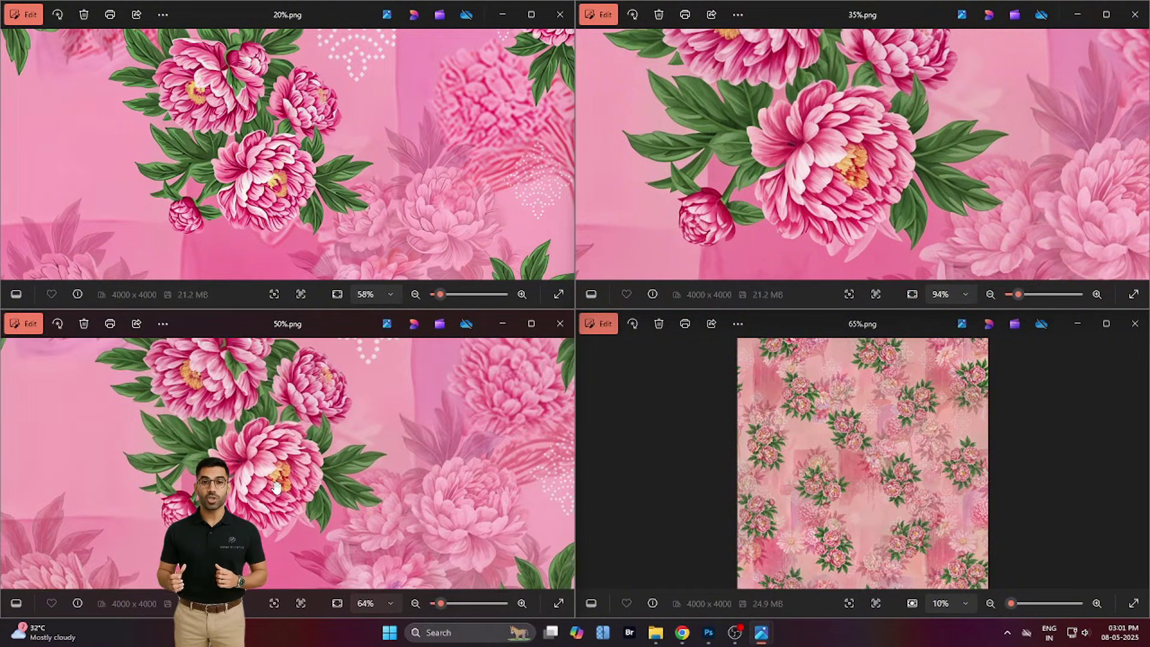
scroll(276, 486, "up", 5)
left_click_drag(276, 486, 270, 449)
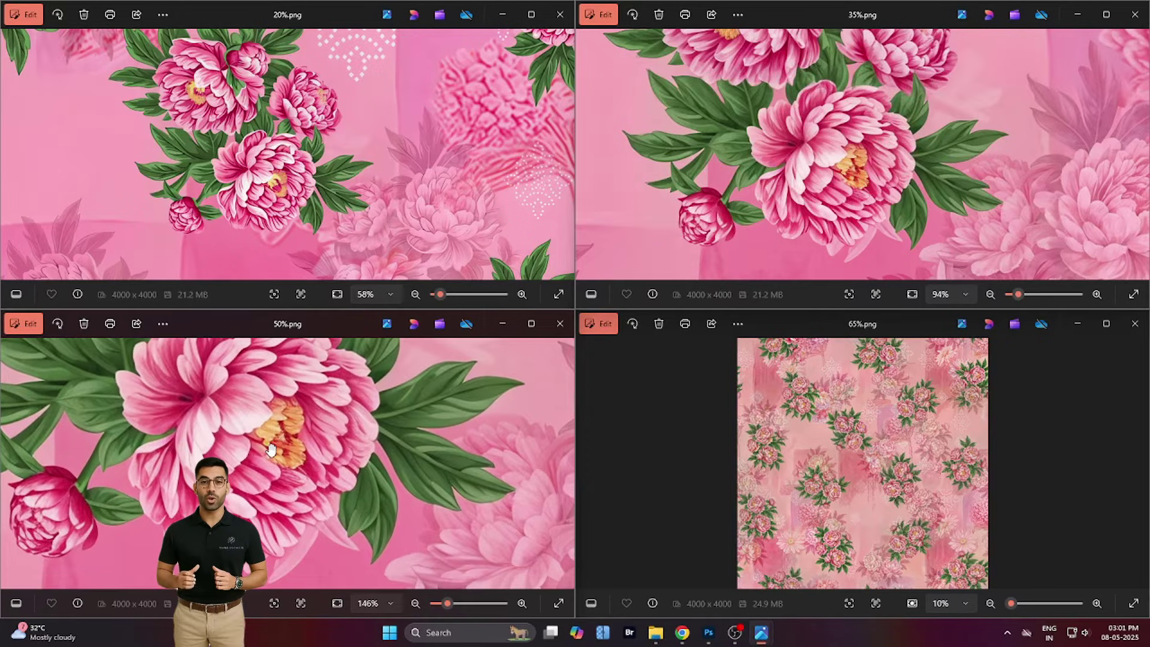
scroll(271, 449, "down", 3)
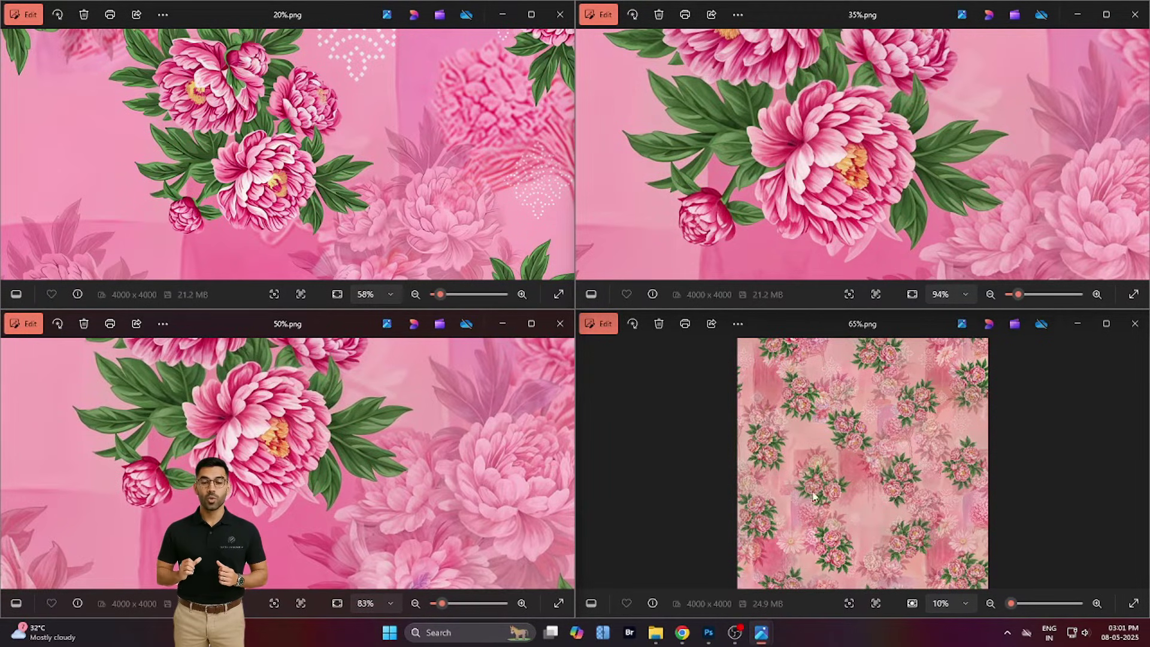
scroll(857, 455, "up", 7)
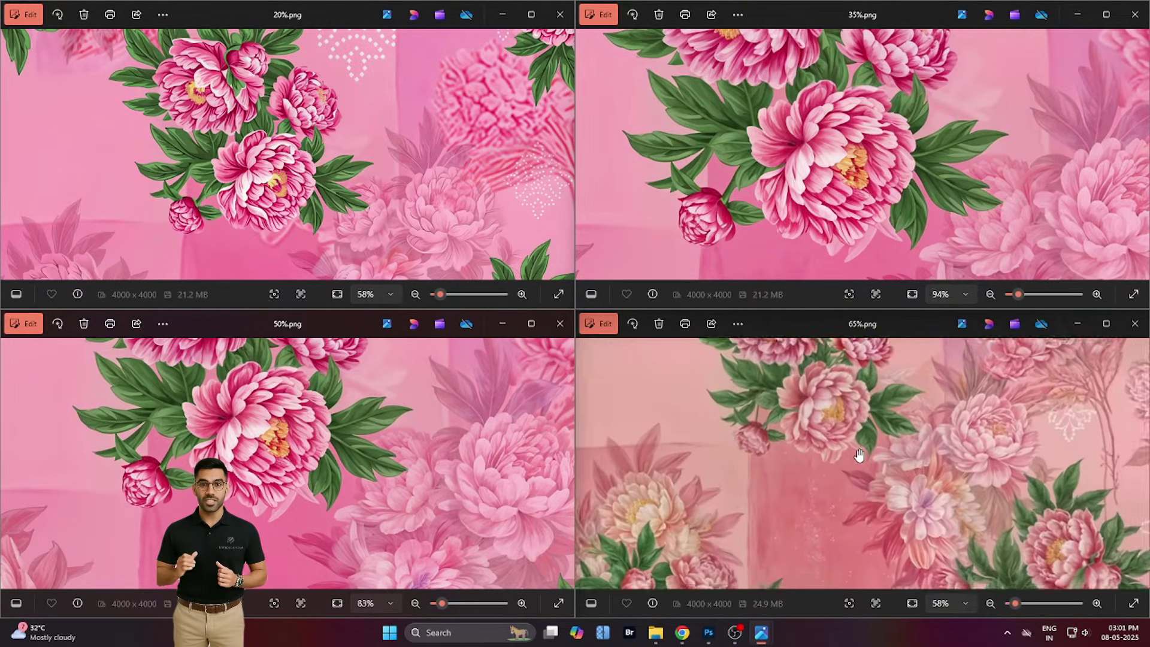
left_click_drag(851, 414, 880, 508)
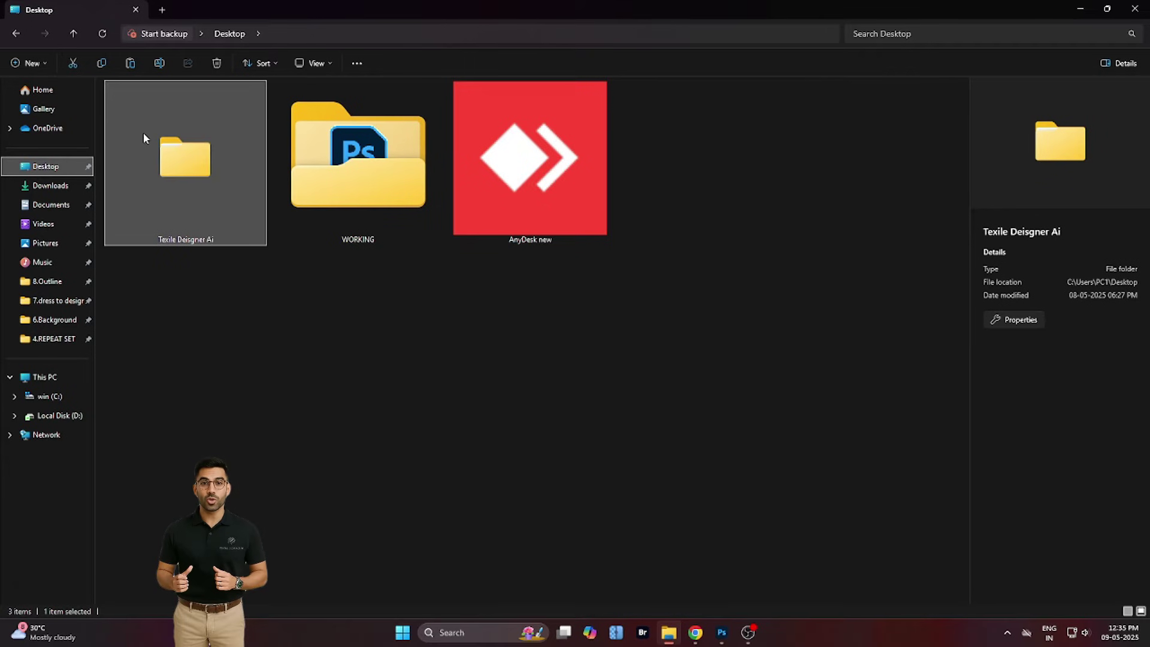
double_click(143, 132)
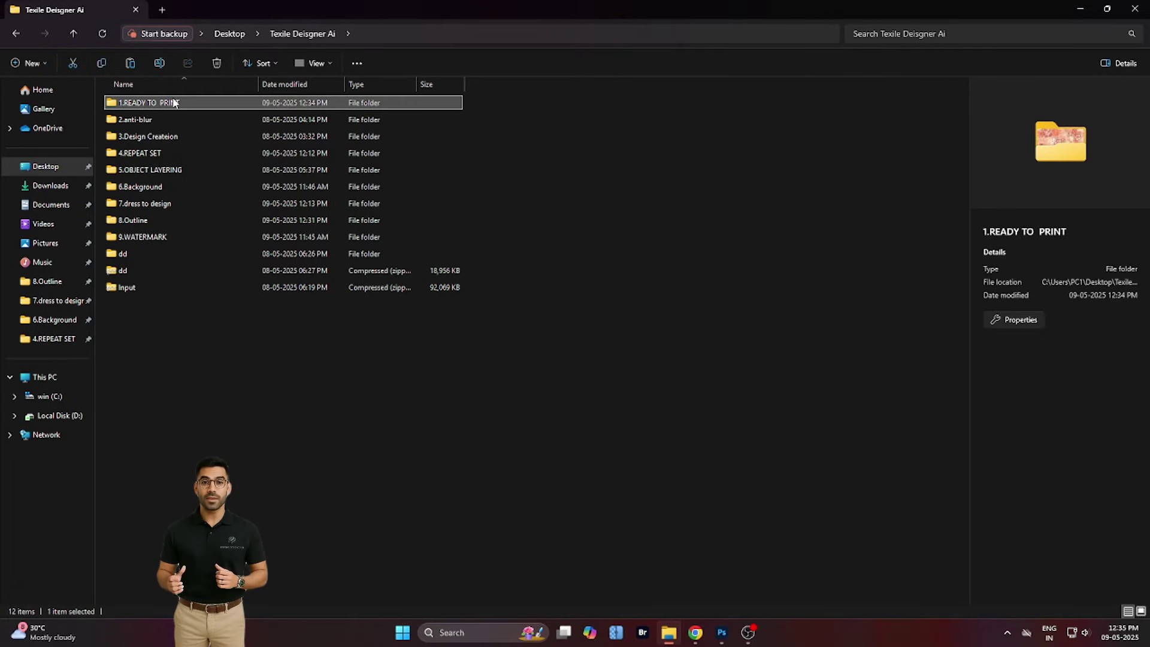
Step: Preview blue floral 07.jpg from 1.READY TO PRINT in Photos, then return to Textile Designer AI
double_click(153, 101)
double_click(168, 328)
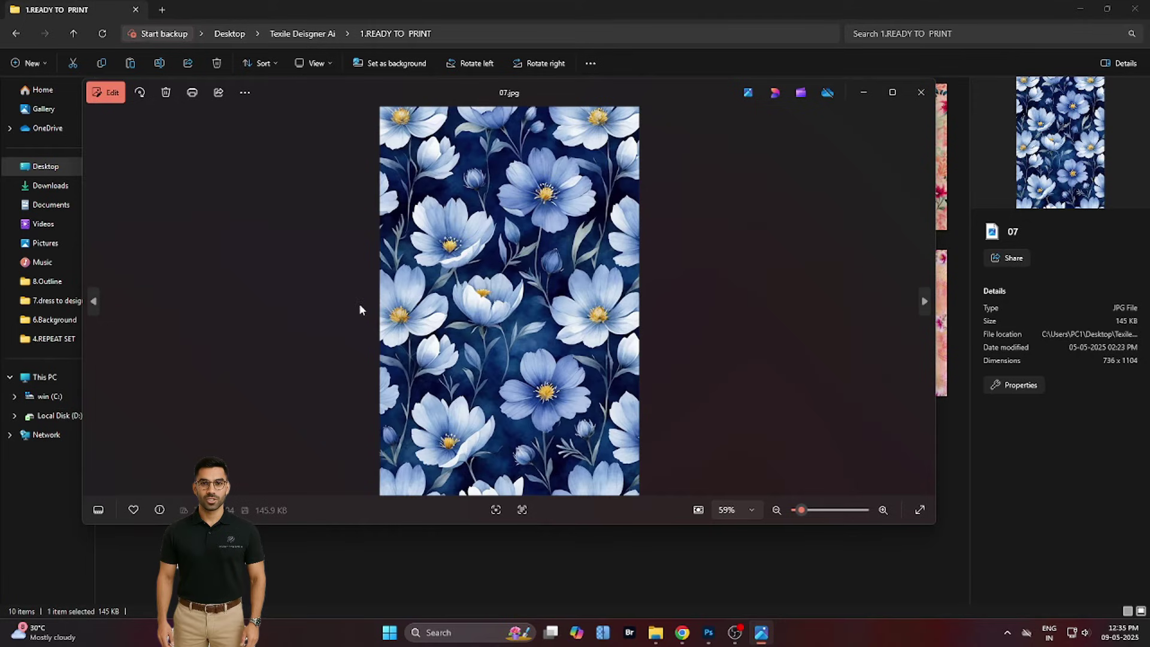
scroll(537, 299, "up", 3)
left_click_drag(544, 216, 555, 151)
scroll(546, 261, "down", 3)
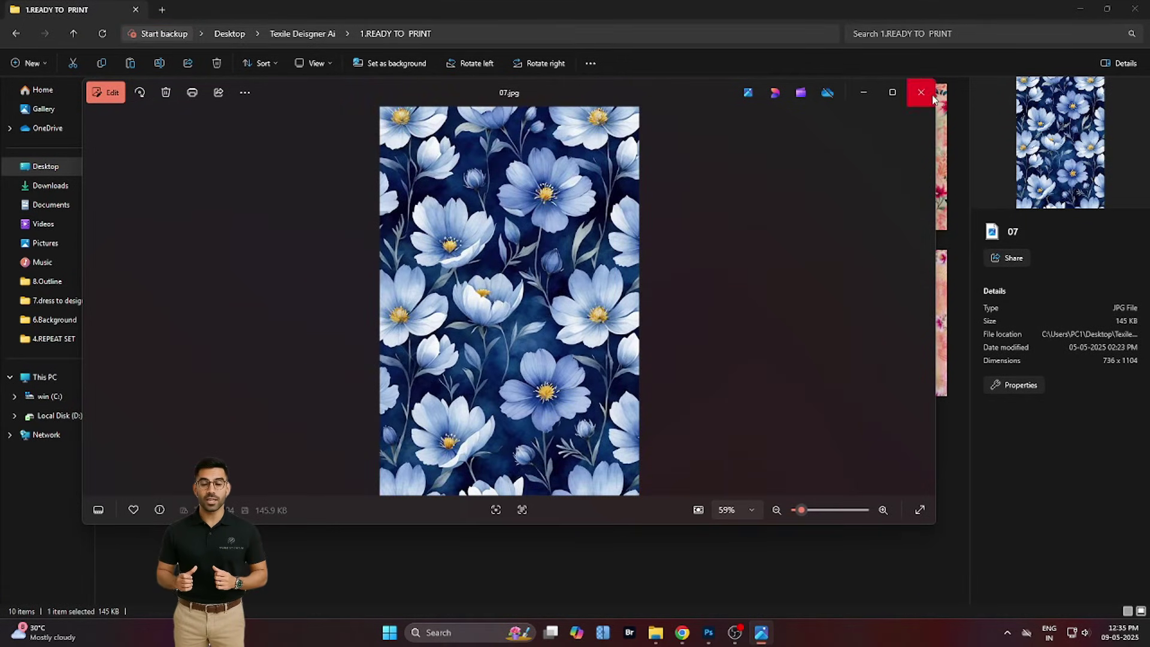
left_click(932, 99)
left_click(695, 632)
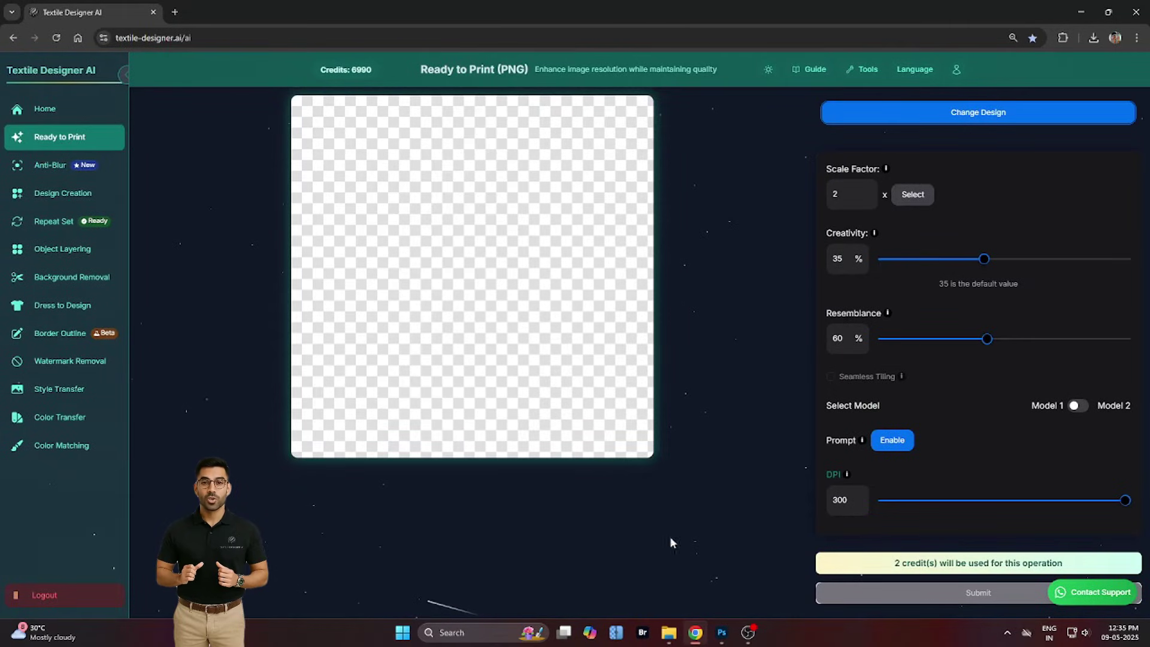
Step: Load the blue floral 07 design from 1.READY TO PRINT and upscale it at 35% creativity, 60% resemblance
left_click(901, 113)
double_click(268, 199)
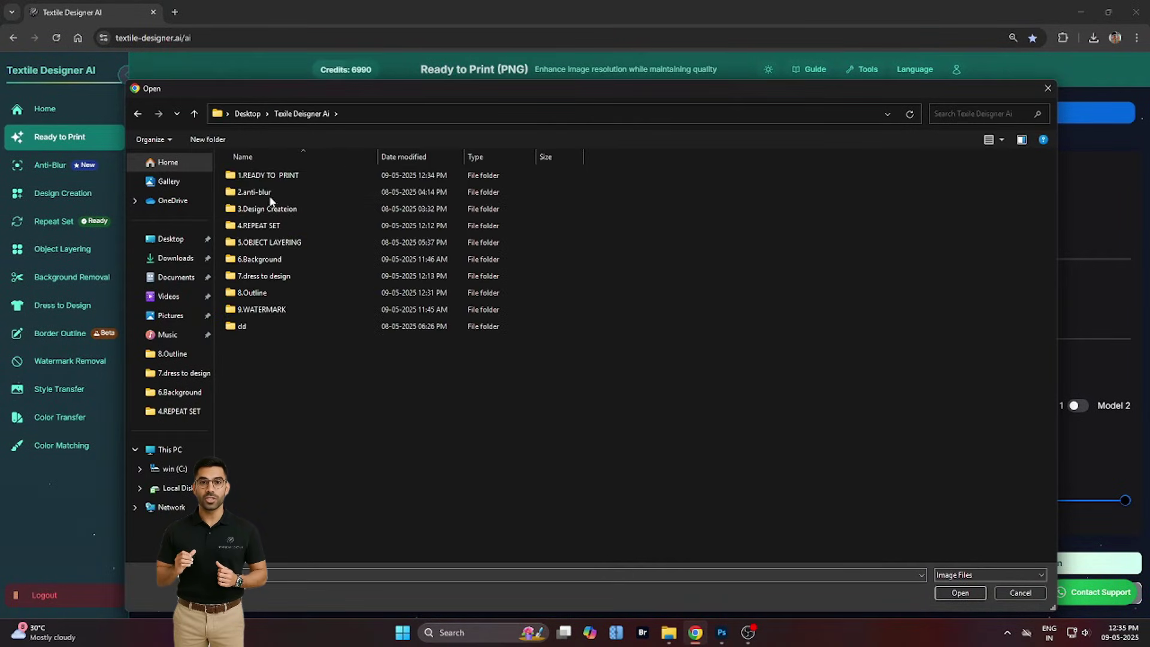
double_click(288, 171)
double_click(479, 190)
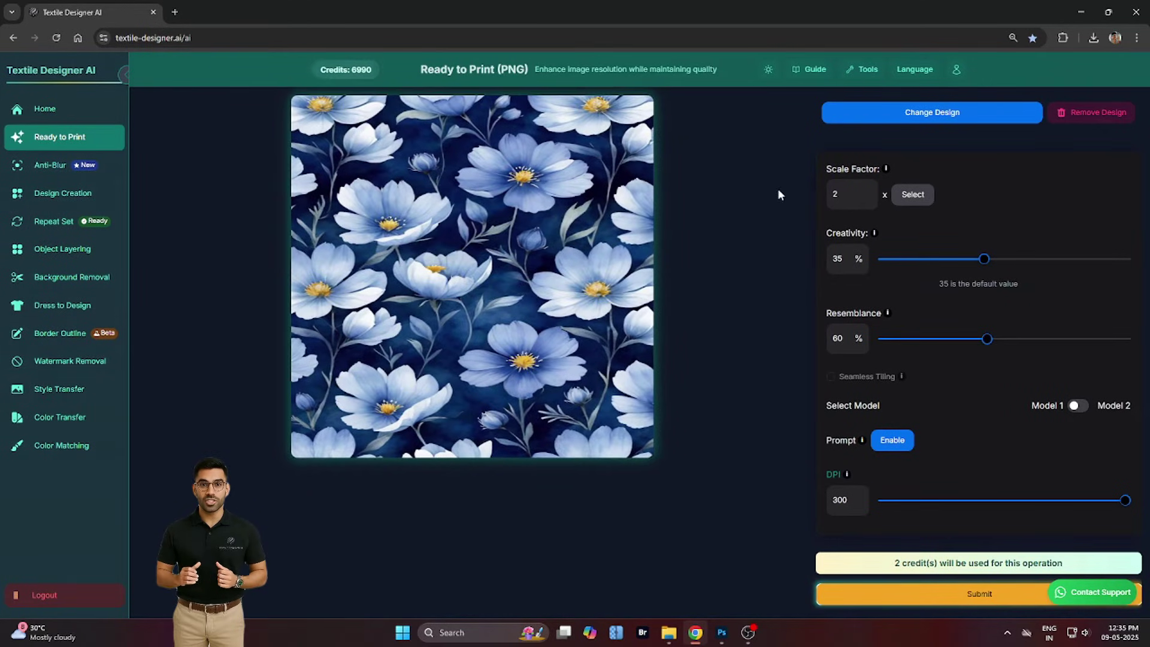
mouse_move(888, 316)
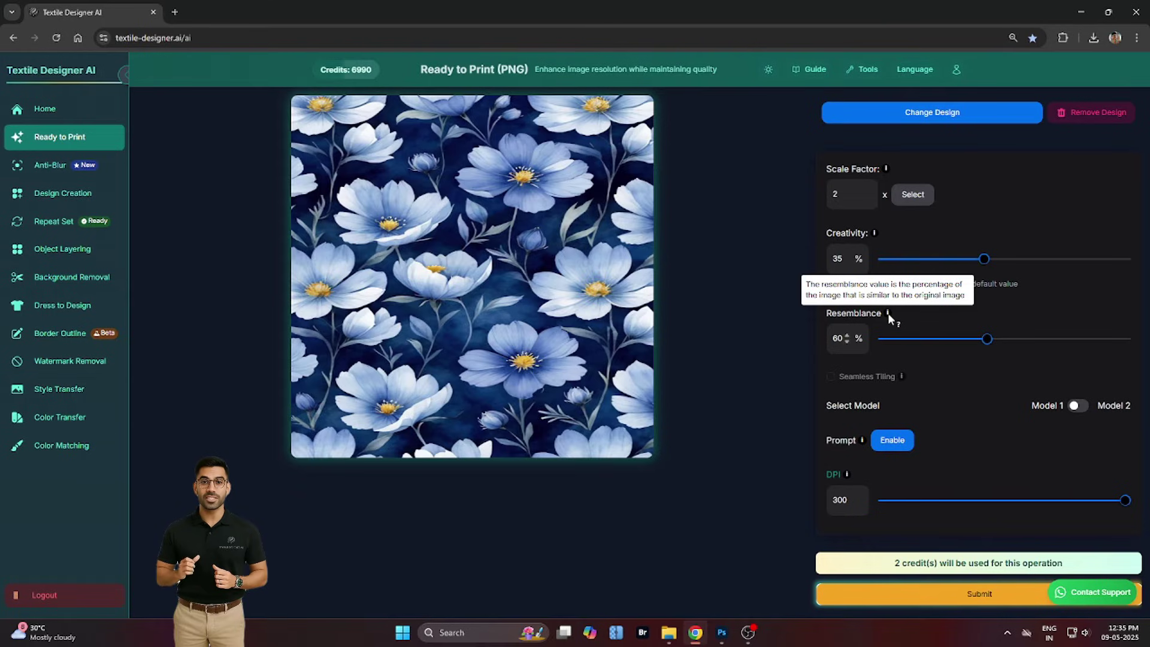
left_click(992, 599)
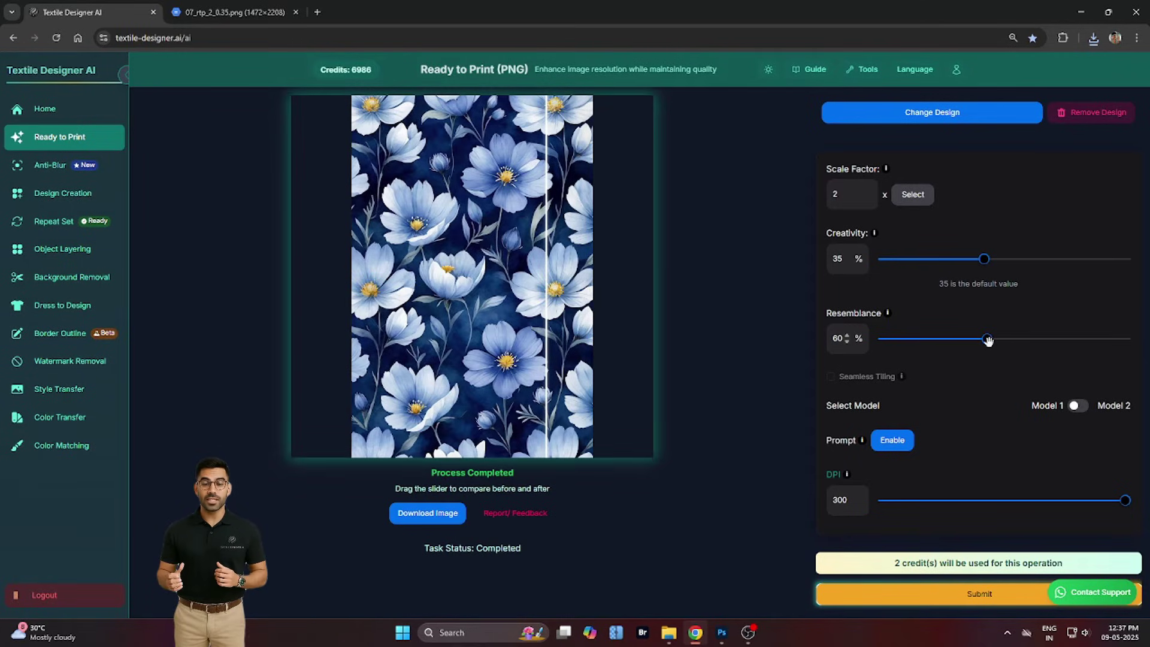
Step: Upscale the design at 50% creativity and 30% resemblance
left_click_drag(987, 339, 896, 348)
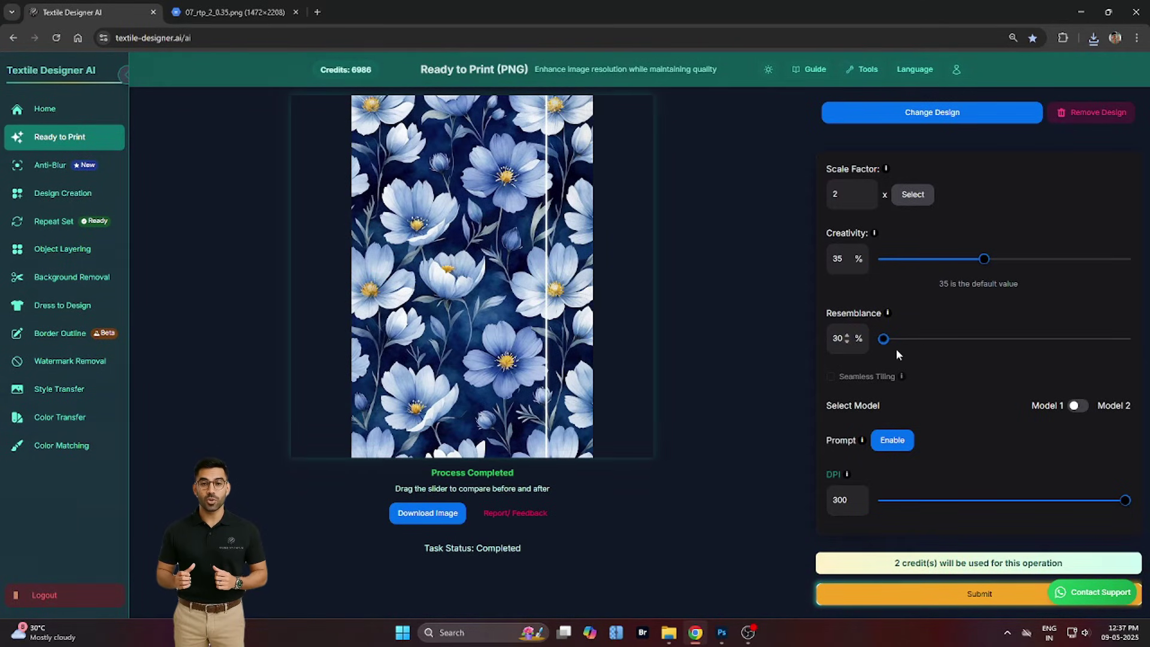
left_click_drag(983, 260, 1037, 271)
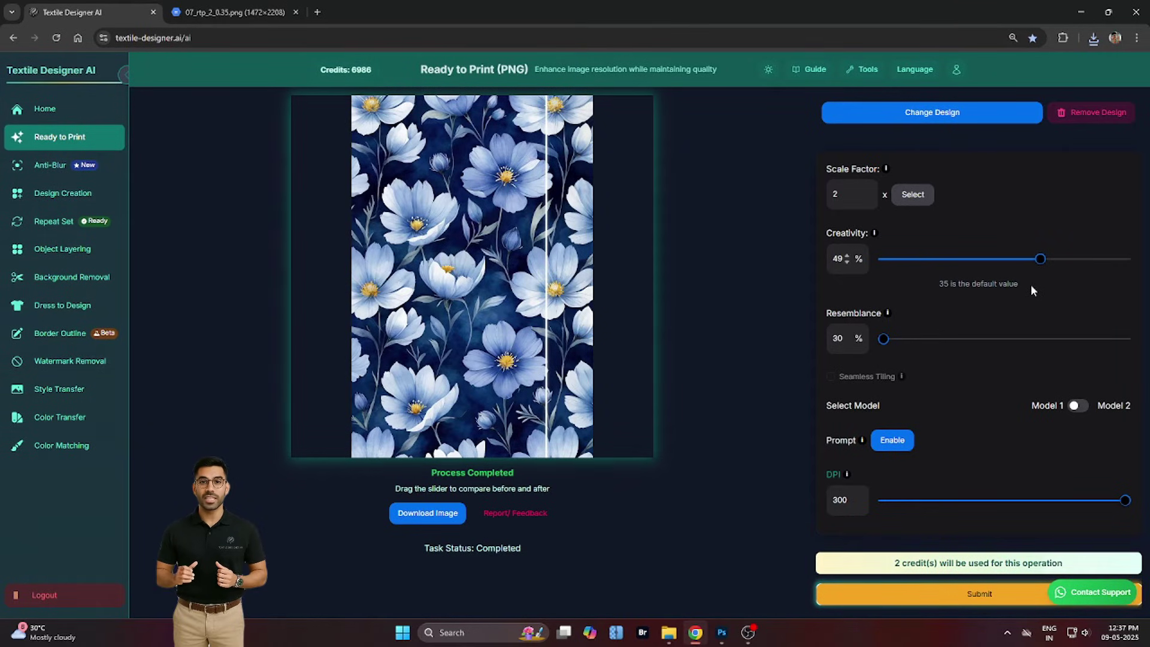
left_click(946, 599)
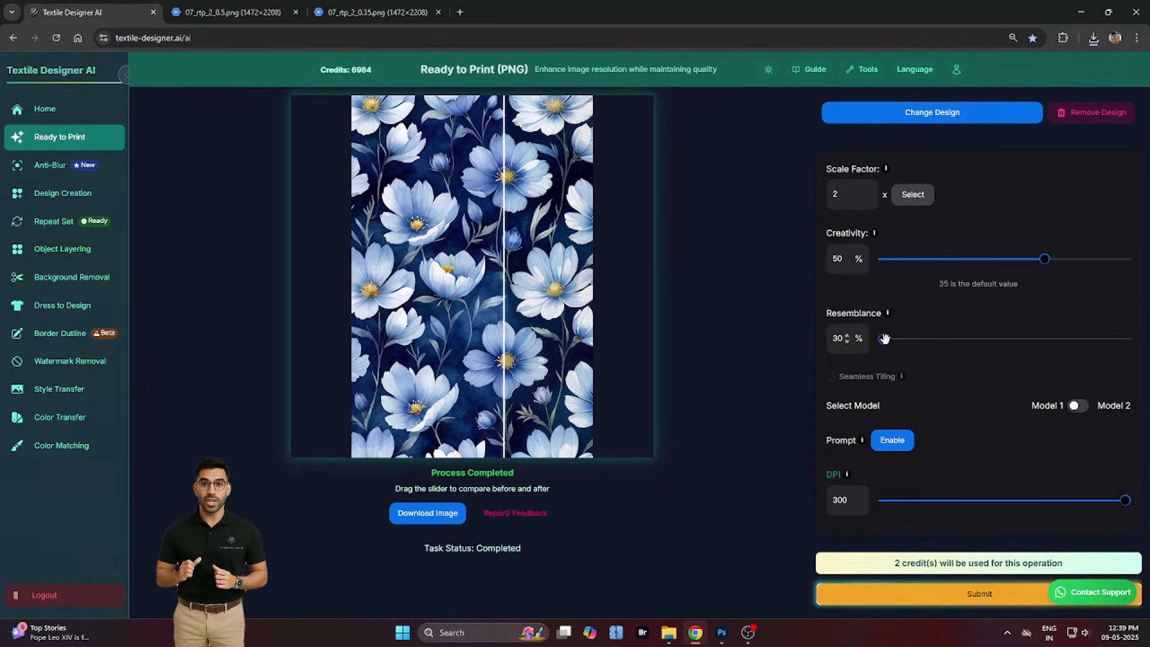
Step: Rerun the upscale at 70% creativity, then raise resemblance to 100%
left_click_drag(1045, 260, 1130, 260)
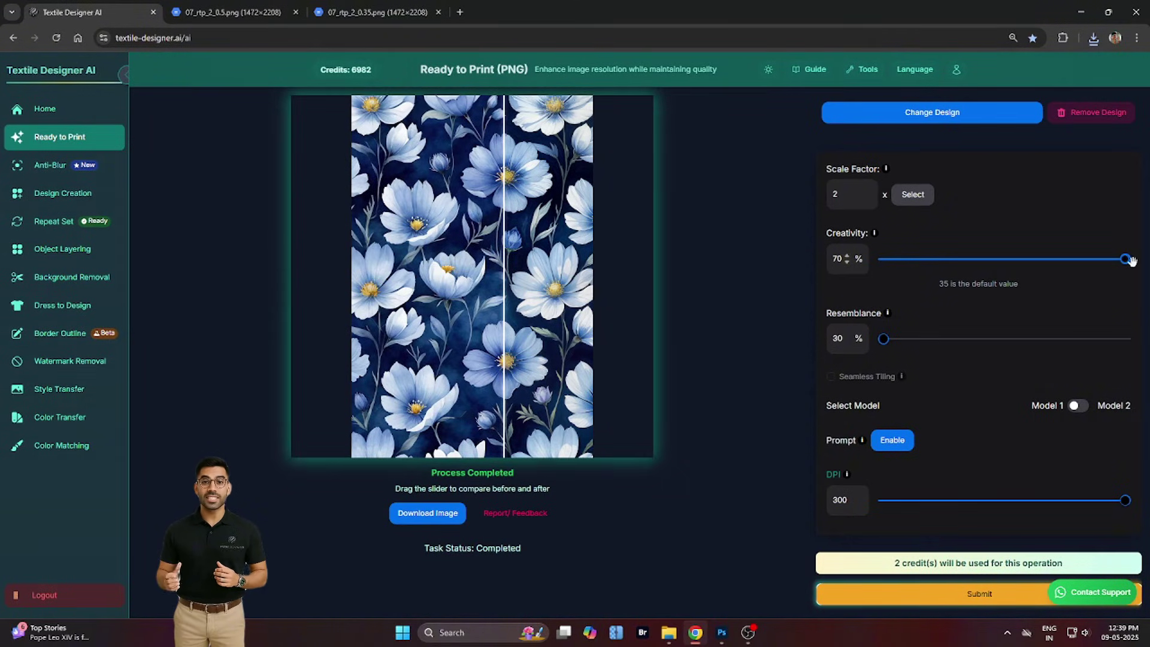
left_click(949, 602)
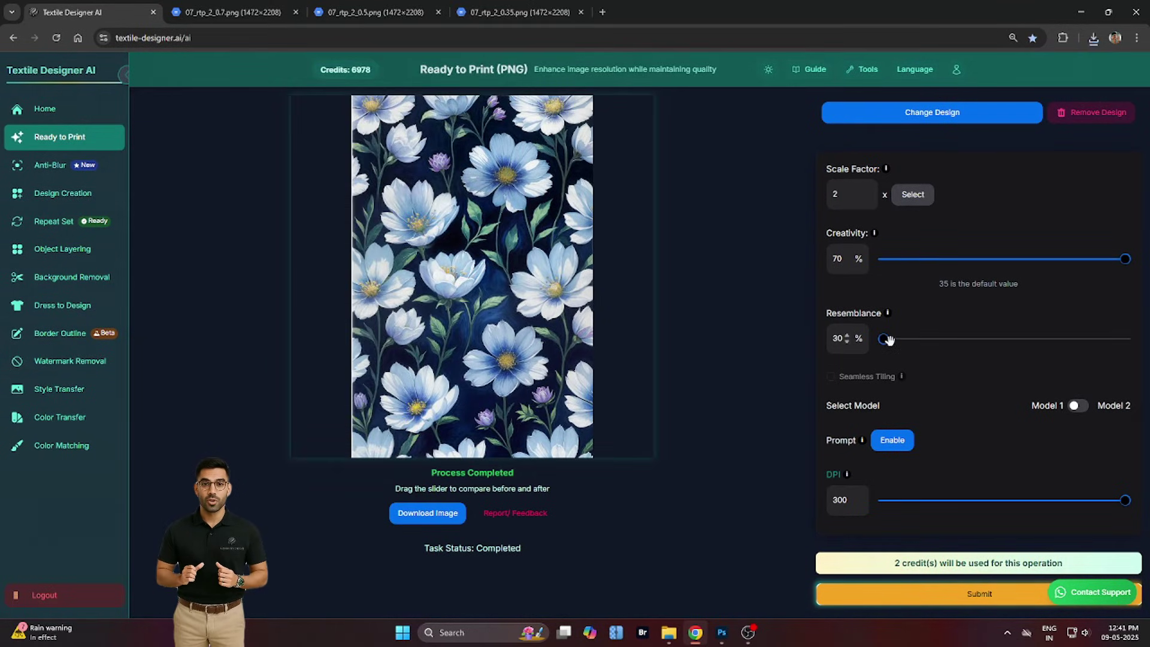
left_click_drag(888, 338, 1049, 347)
Step: Upscale at 70% creativity with 100% then 80% resemblance, and compare against the original
left_click(997, 598)
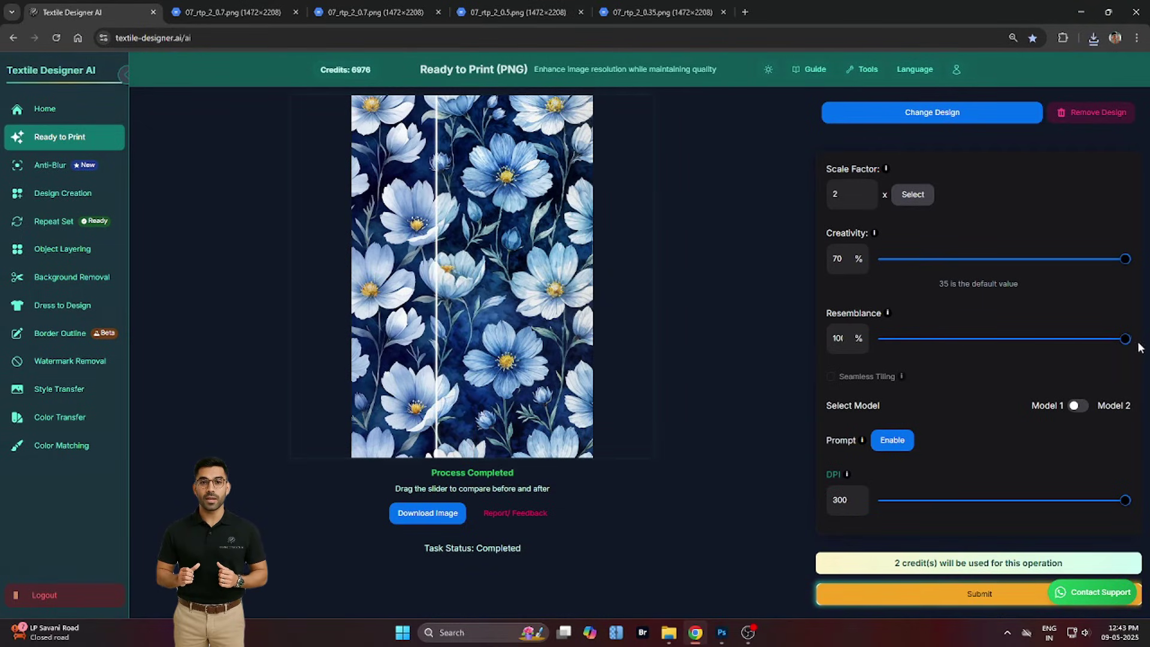
left_click_drag(1125, 339, 1056, 340)
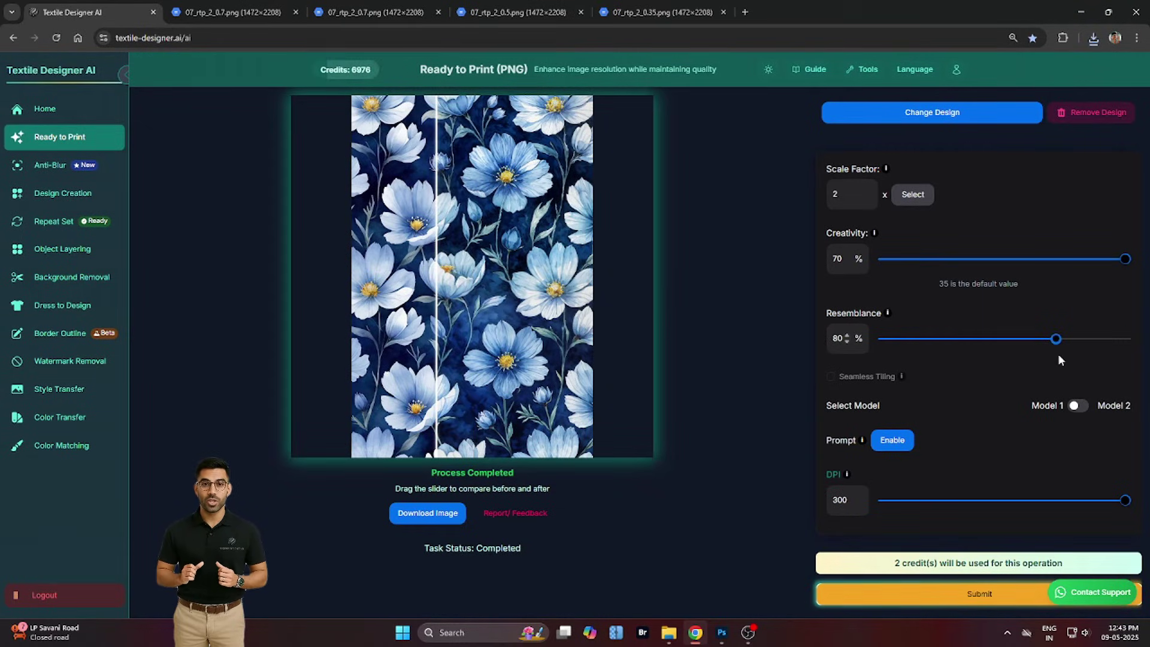
left_click(957, 602)
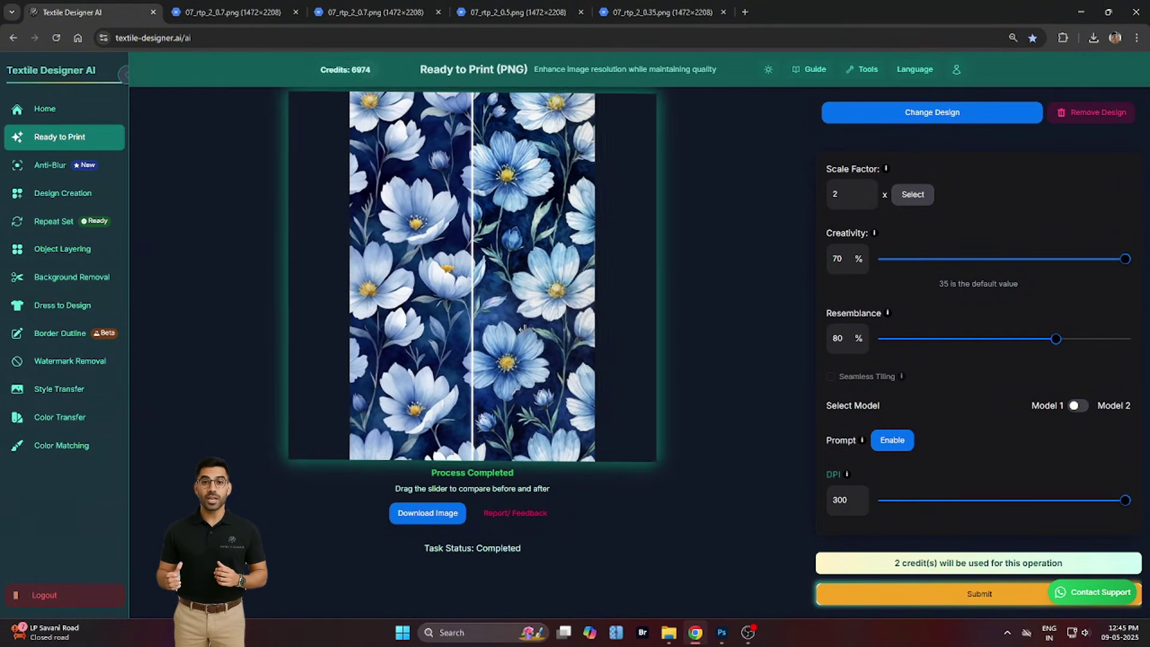
left_click_drag(467, 413, 325, 354)
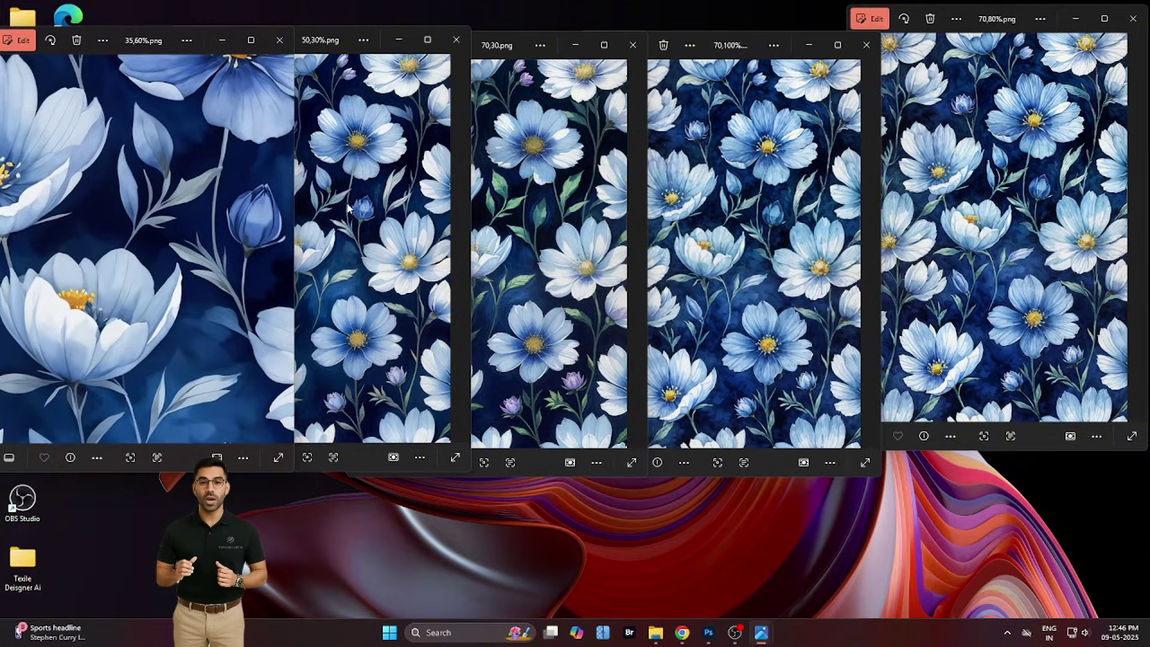
Step: Zoom into the result windows and bring the 70,30.png and 50,30%.png results forward
scroll(360, 217, "up", 3)
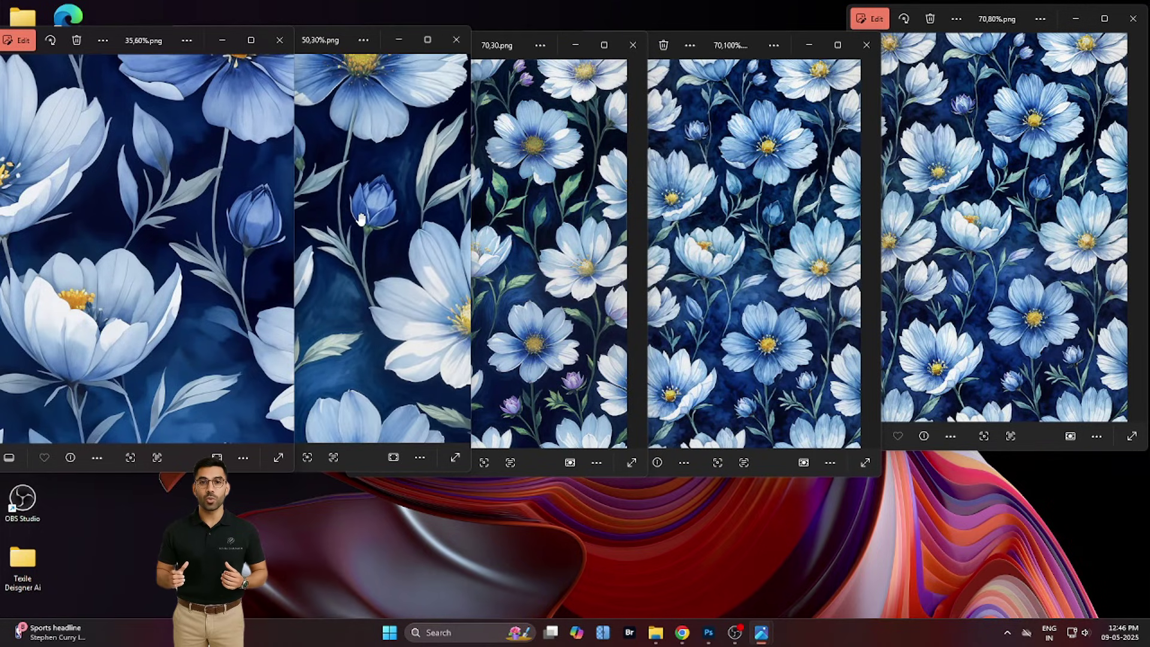
scroll(579, 214, "up", 3)
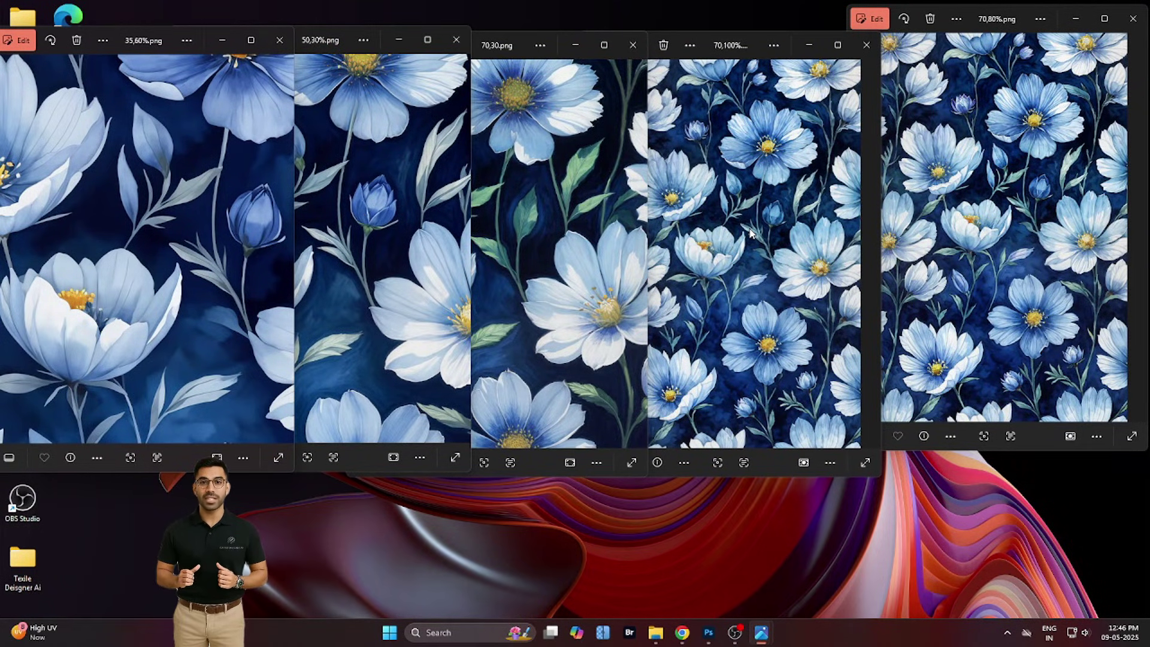
left_click_drag(727, 48, 698, 48)
left_click(503, 123)
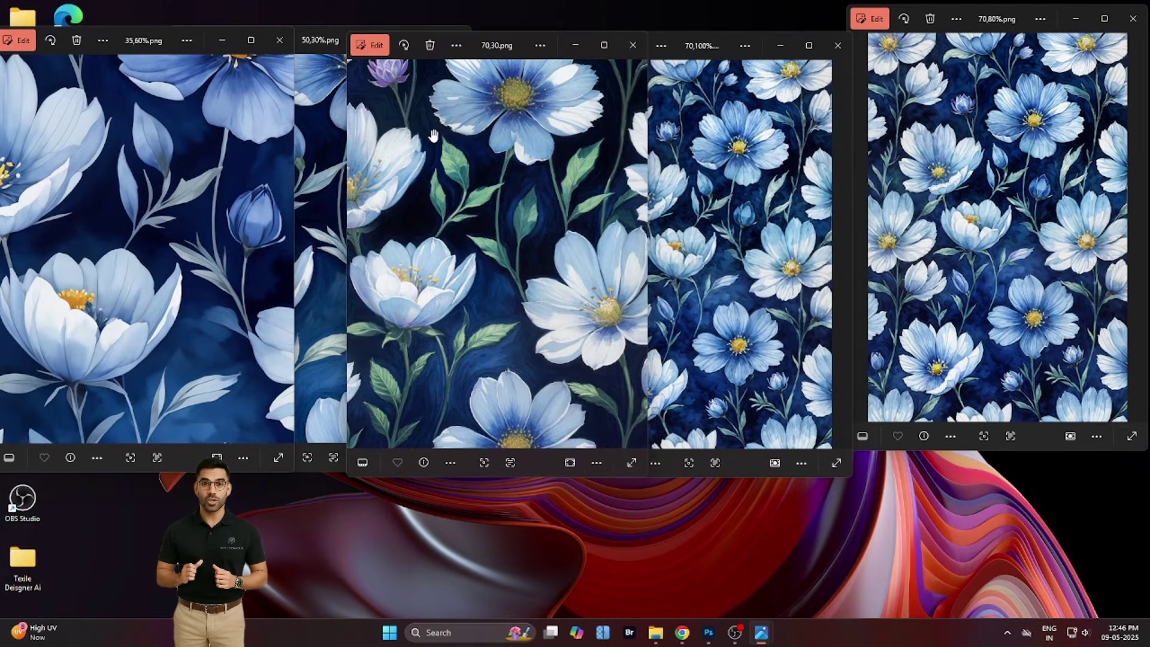
left_click(327, 124)
scroll(743, 268, "up", 4)
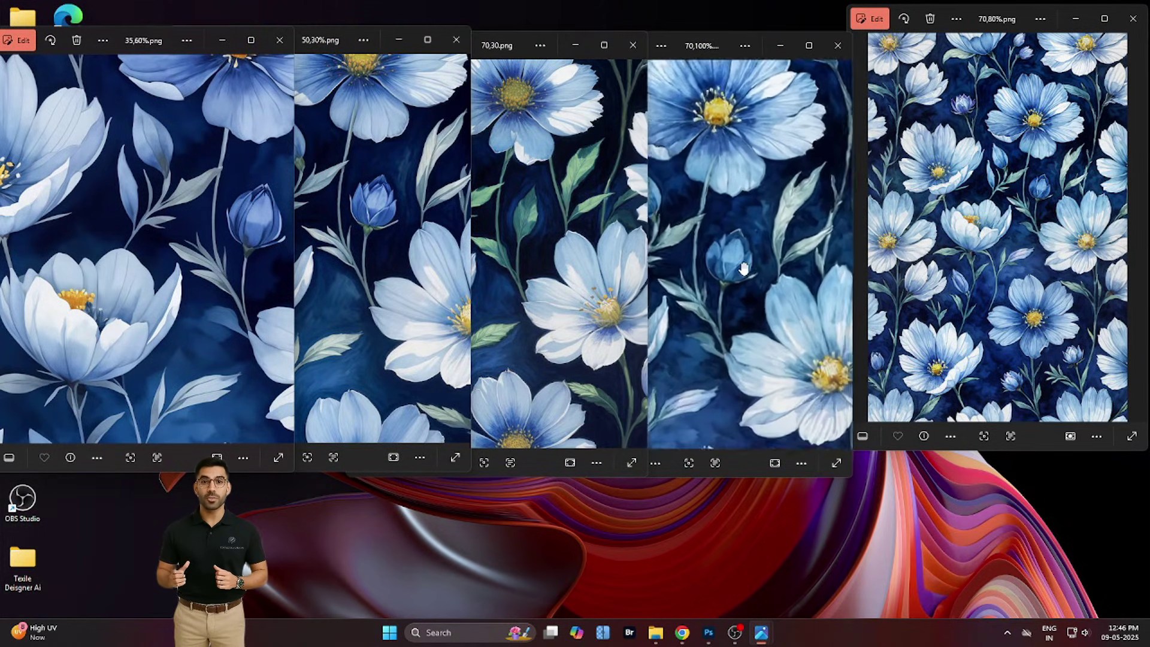
scroll(743, 269, "up", 2)
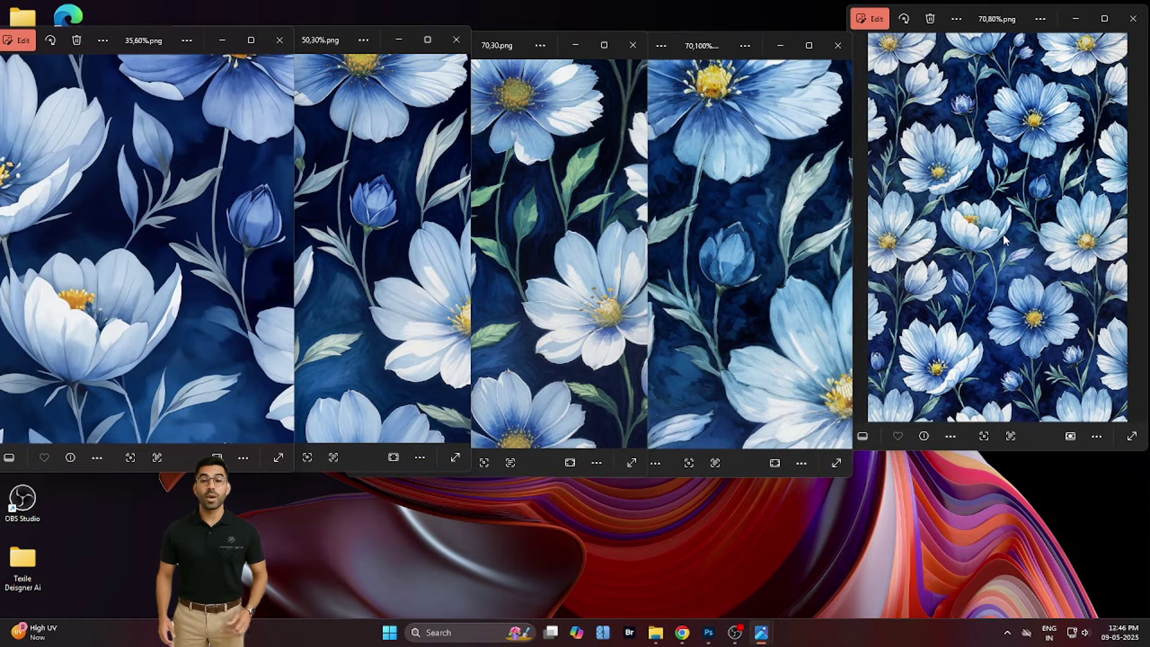
scroll(1004, 240, "up", 6)
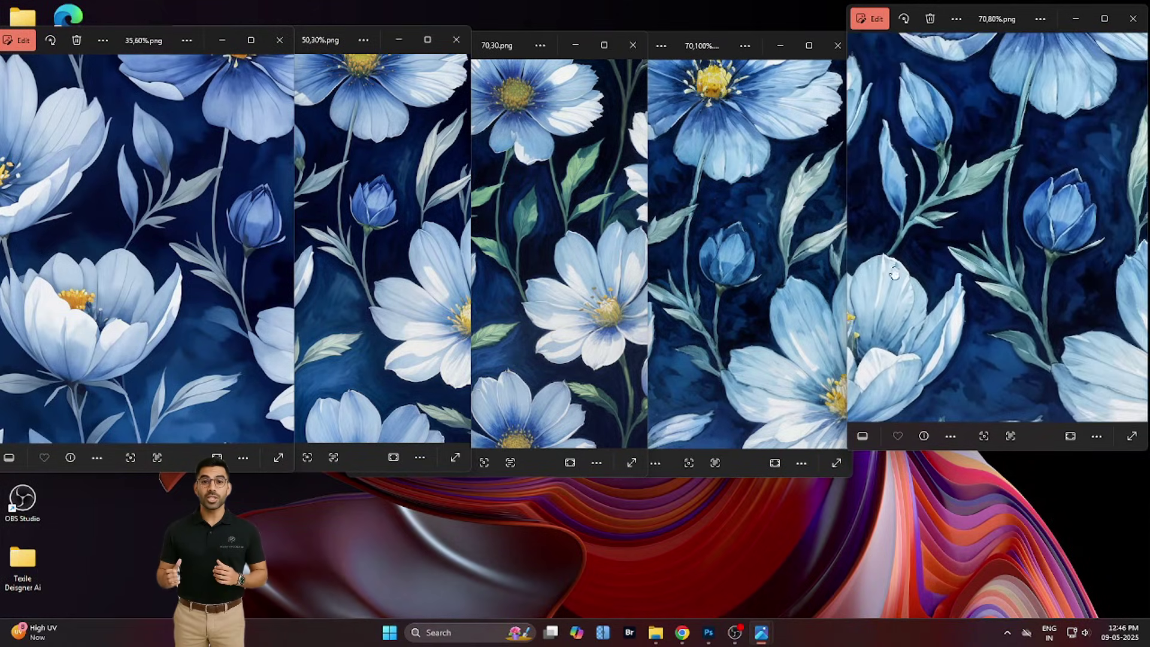
Step: Maximize the 35,60%.png and 50,30%.png results and zoom in on them
left_click(251, 40)
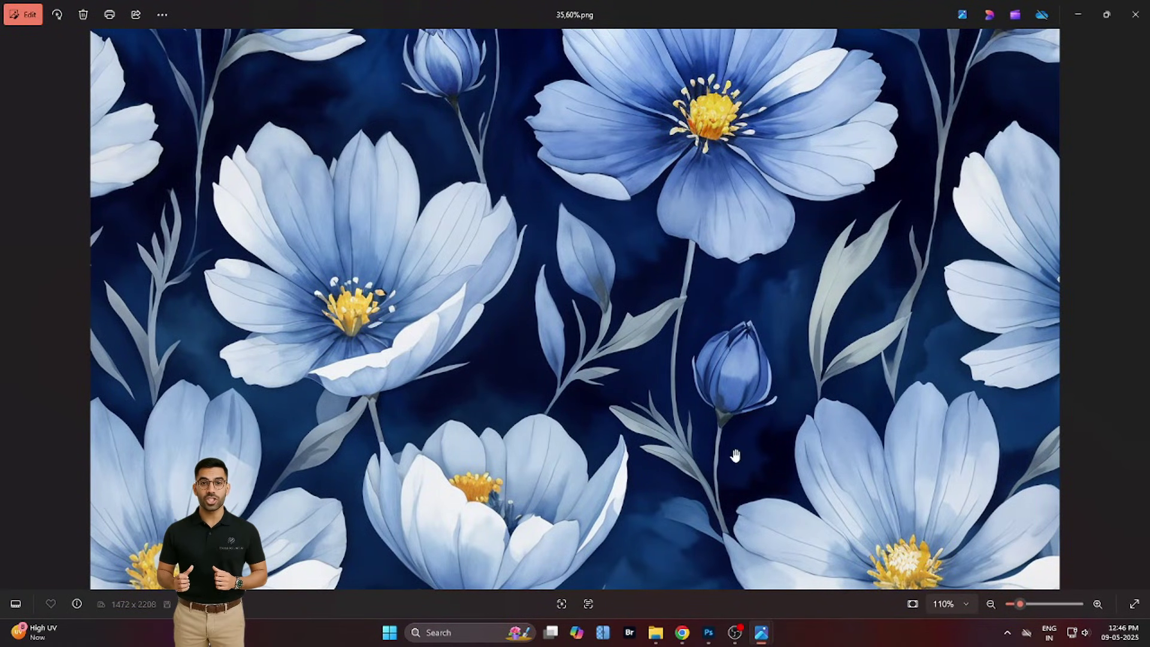
mouse_move(763, 631)
left_click(745, 584)
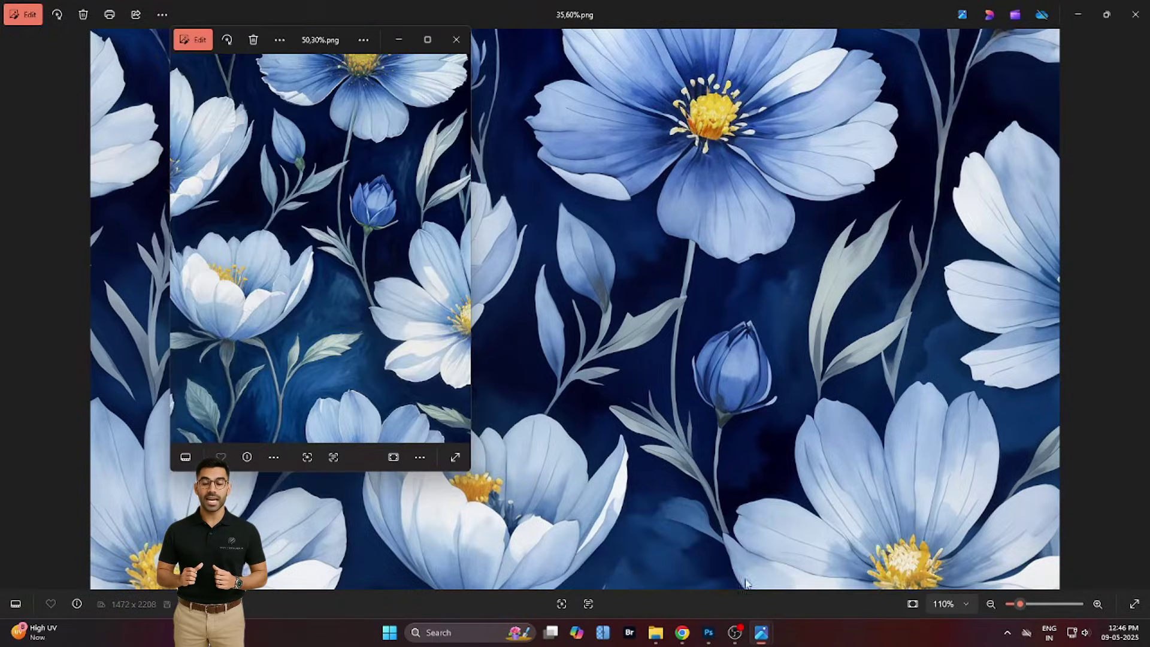
left_click(428, 40)
scroll(704, 341, "up", 5)
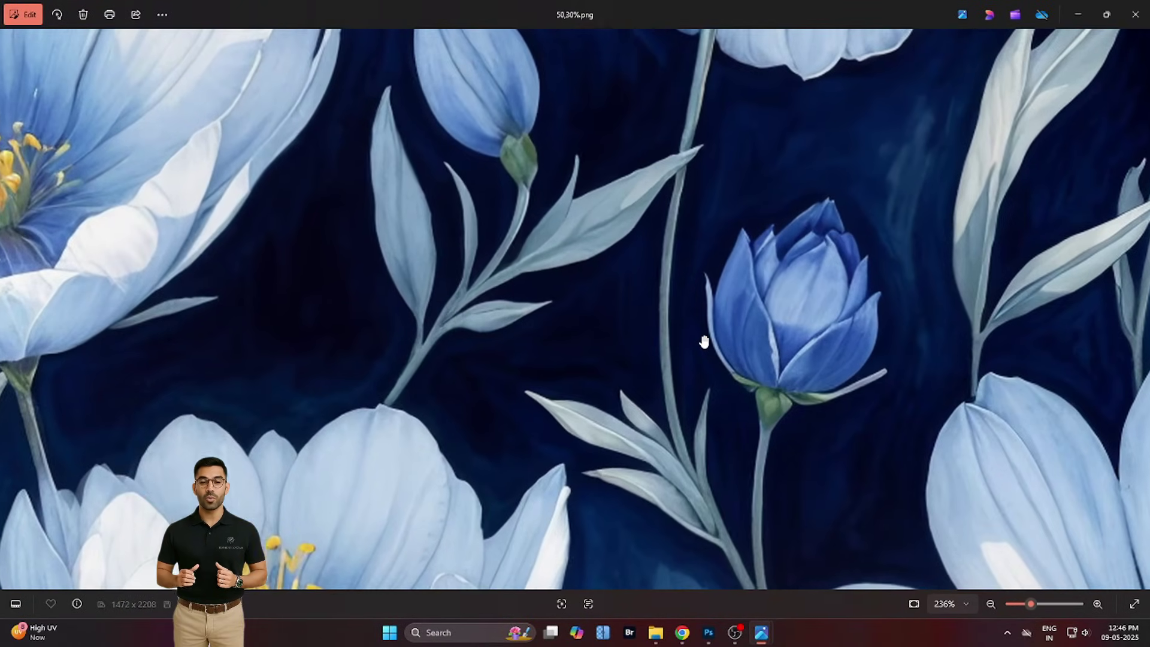
Step: Switch to the 70,80%.png result, zoom around it, then bring another result forward
key("alt+Tab")
key("Tab")
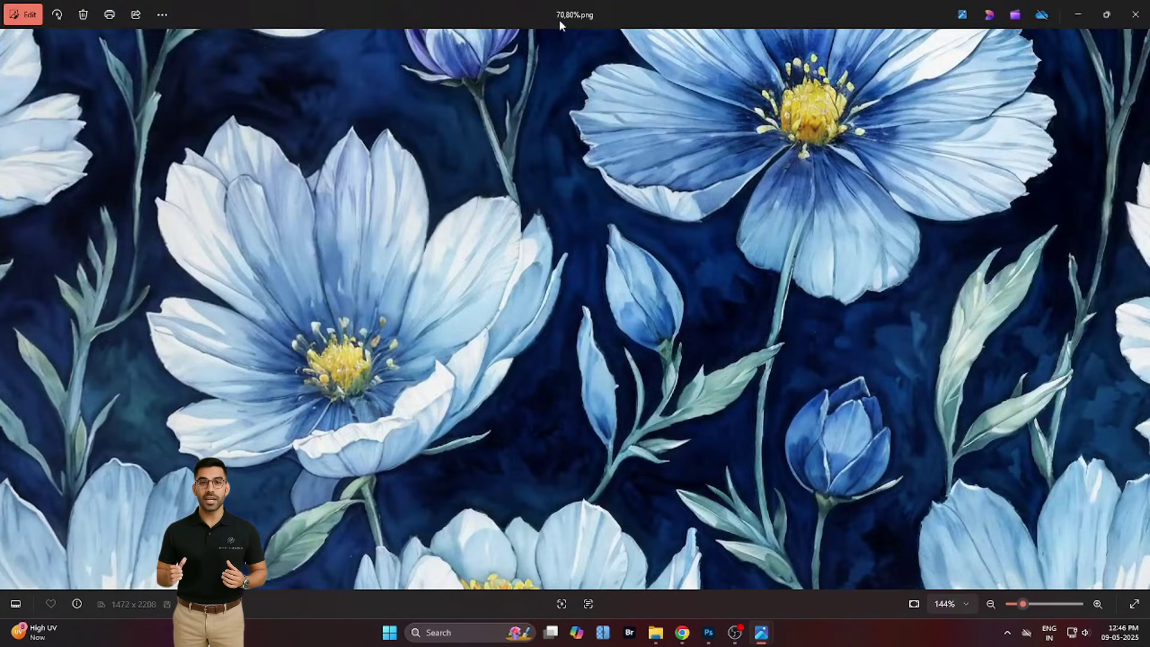
scroll(691, 343, "down", 3)
scroll(691, 343, "up", 5)
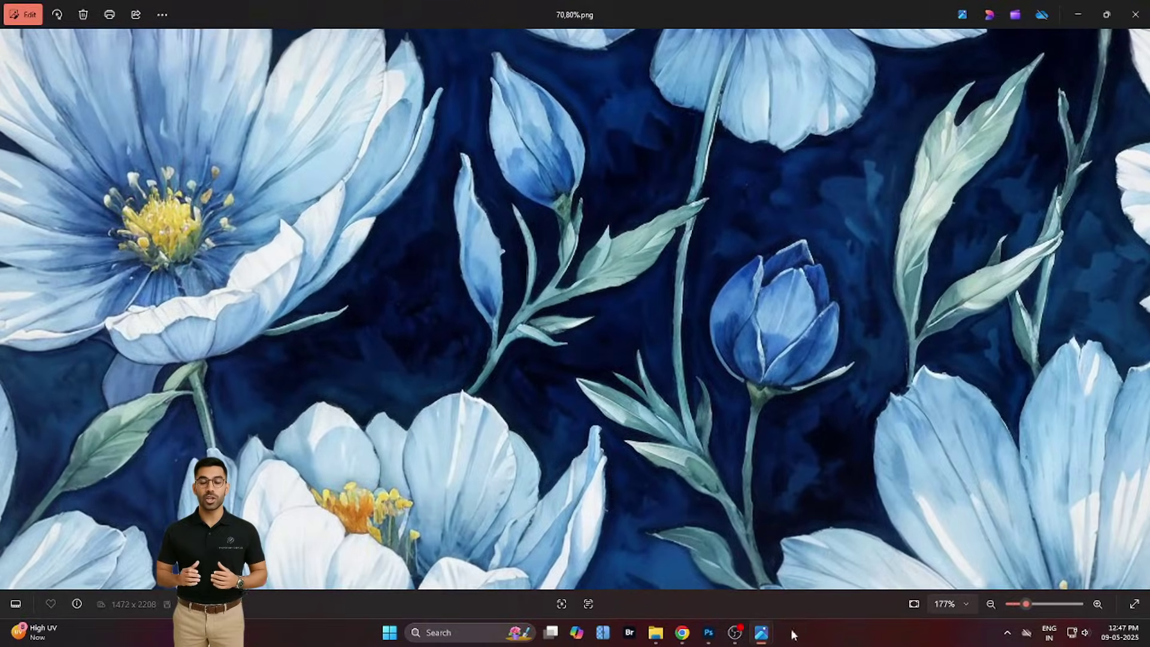
mouse_move(792, 632)
left_click(796, 565)
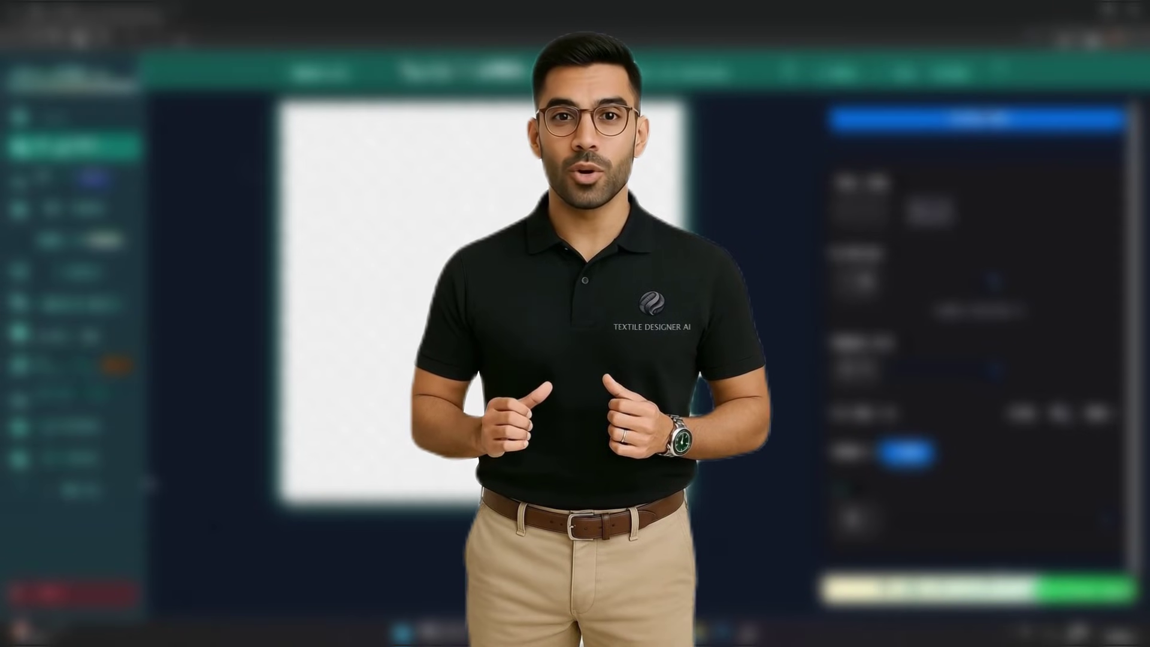